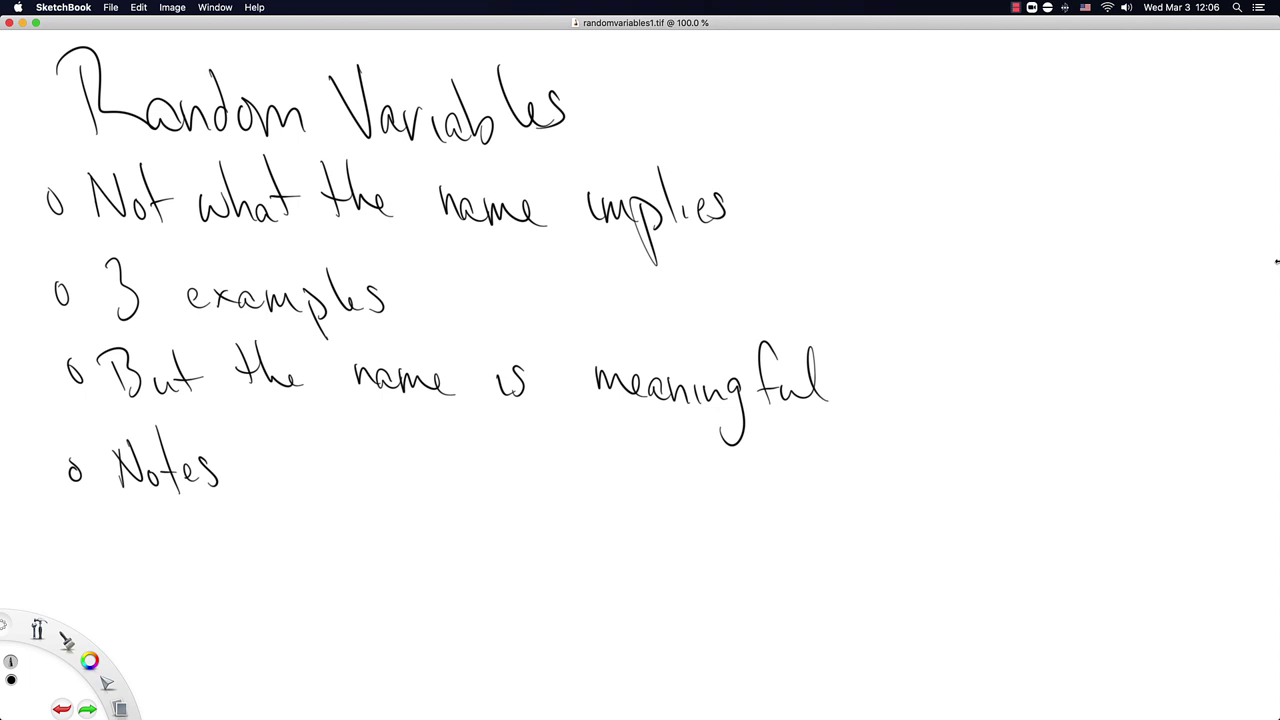
Create a new blank page and save it as randomvariables2
key(super+n)
key(super+s)
key(Return)
Handwrite 'Not what the name implies' at the top left of the page
mouse_move(72, 70)
mouse_down()
mouse_move(80, 126)
mouse_move(97, 58)
mouse_up()
drag(131, 102, 129, 104)
mouse_move(137, 62)
mouse_down()
mouse_move(160, 124)
mouse_move(176, 108)
mouse_up()
mouse_move(197, 106)
mouse_down()
mouse_move(208, 122)
mouse_move(242, 110)
mouse_move(268, 128)
mouse_up()
drag(266, 68, 280, 140)
mouse_move(260, 112)
mouse_down()
mouse_move(297, 104)
mouse_move(324, 126)
mouse_up()
mouse_move(310, 102)
mouse_down()
mouse_move(344, 96)
mouse_move(392, 124)
mouse_up()
mouse_move(412, 100)
mouse_down()
mouse_move(452, 98)
mouse_move(479, 127)
mouse_move(501, 115)
mouse_move(545, 127)
mouse_up()
drag(603, 93, 598, 125)
drag(618, 104, 695, 166)
drag(666, 96, 694, 116)
drag(694, 118, 724, 126)
drag(728, 114, 742, 130)
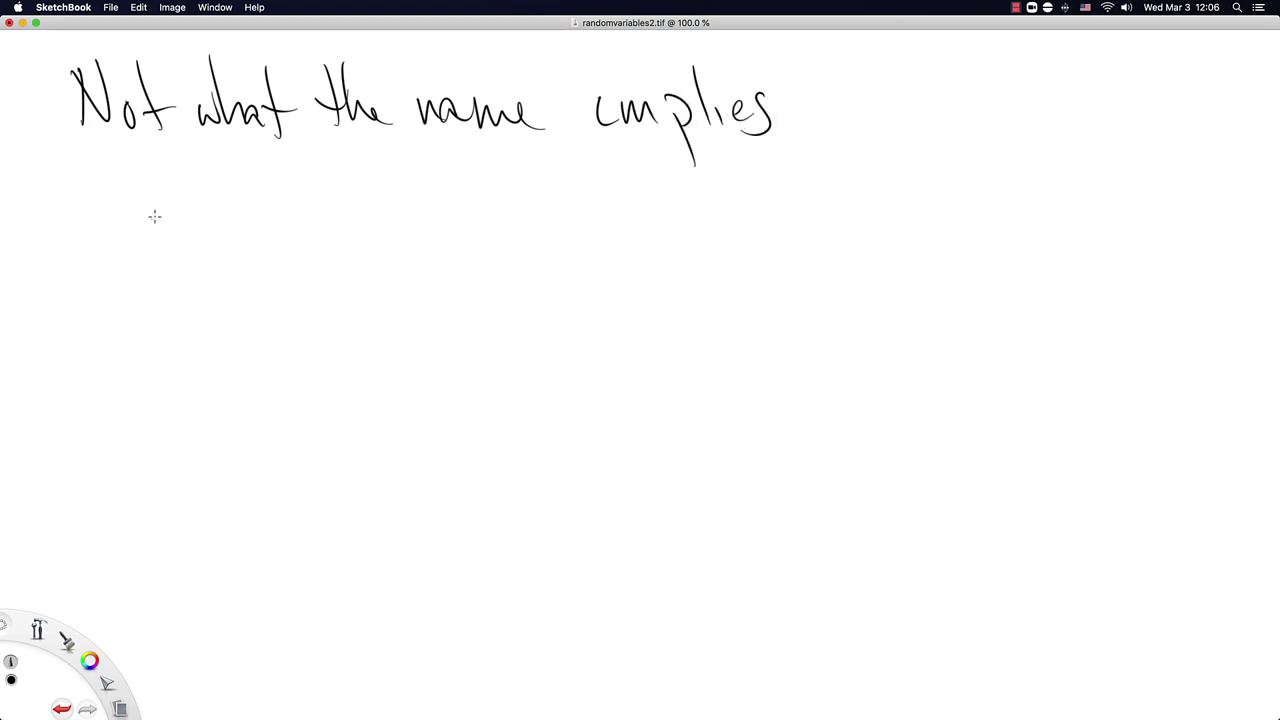
Handwrite 'Random variables are' on the second line
mouse_move(83, 180)
mouse_down()
mouse_move(111, 222)
mouse_move(206, 233)
mouse_move(203, 210)
mouse_move(236, 233)
mouse_move(274, 238)
mouse_up()
mouse_move(338, 208)
mouse_down()
mouse_move(362, 232)
mouse_move(470, 229)
mouse_move(491, 191)
mouse_move(534, 206)
mouse_move(546, 230)
mouse_up()
mouse_move(623, 217)
mouse_down()
mouse_move(645, 232)
mouse_move(656, 222)
mouse_up()
drag(660, 230, 688, 230)
Write point '1. not random, instead' on the third line
click(96, 345)
mouse_move(74, 295)
mouse_down()
mouse_move(96, 344)
mouse_move(192, 332)
mouse_up()
drag(196, 280, 200, 350)
mouse_move(186, 318)
mouse_down()
mouse_move(195, 349)
mouse_move(216, 325)
mouse_move(307, 325)
mouse_move(327, 345)
mouse_move(343, 312)
mouse_move(363, 347)
mouse_move(408, 344)
mouse_up()
drag(414, 344, 408, 362)
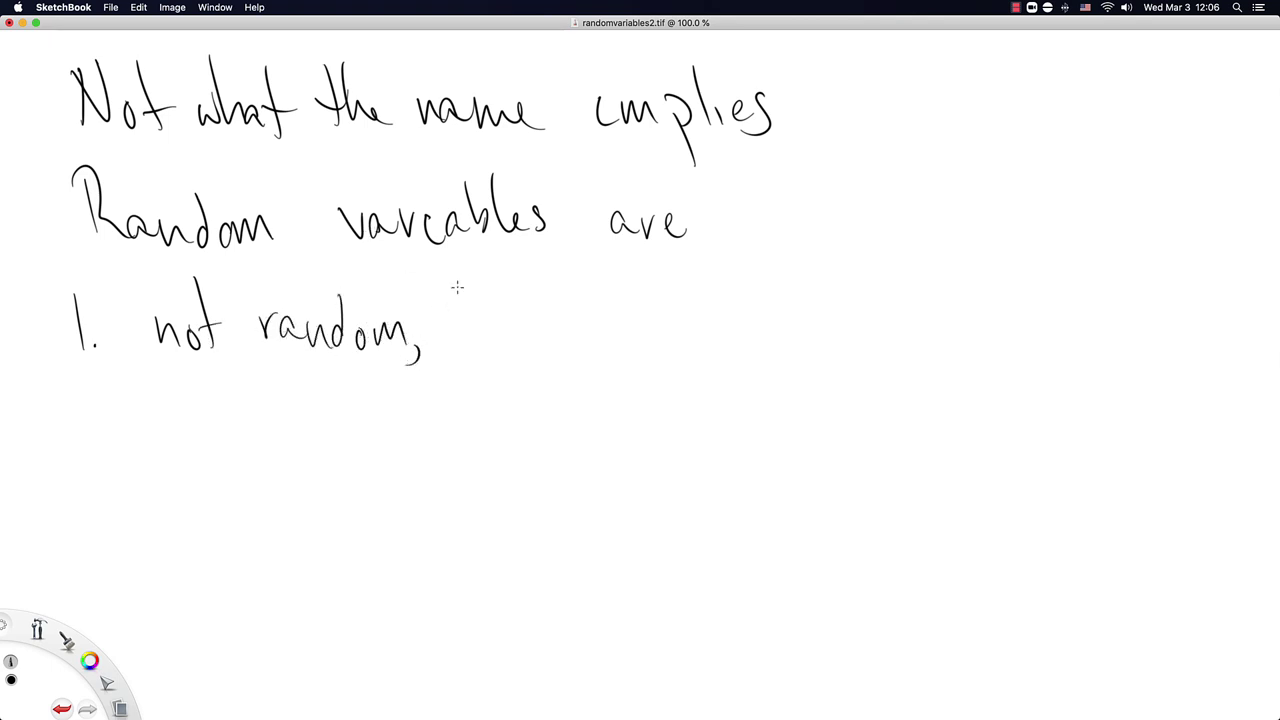
drag(457, 324, 506, 344)
drag(524, 278, 522, 338)
drag(522, 314, 542, 310)
mouse_move(548, 318)
mouse_down()
mouse_move(560, 310)
mouse_move(562, 330)
mouse_up()
drag(562, 320, 596, 334)
drag(650, 272, 654, 334)
Finish point 1 with 'they are deterministic' and write '2.' below it
mouse_move(642, 312)
mouse_down()
mouse_move(676, 302)
mouse_move(688, 334)
mouse_up()
drag(688, 326, 716, 318)
drag(720, 314, 700, 388)
mouse_move(790, 322)
mouse_down()
mouse_move(800, 342)
mouse_move(838, 328)
mouse_move(872, 338)
mouse_up()
mouse_move(884, 284)
mouse_down()
mouse_move(888, 340)
mouse_move(908, 330)
mouse_up()
mouse_move(920, 278)
mouse_down()
mouse_move(925, 337)
mouse_move(936, 312)
mouse_up()
drag(926, 330, 954, 342)
mouse_move(958, 314)
mouse_down()
mouse_move(962, 338)
mouse_move(980, 314)
mouse_up()
mouse_move(974, 320)
mouse_down()
mouse_move(1021, 343)
mouse_move(1064, 340)
mouse_up()
mouse_move(1090, 284)
mouse_down()
mouse_move(1094, 344)
mouse_move(1106, 313)
mouse_up()
mouse_move(1112, 322)
mouse_down()
mouse_move(1114, 344)
mouse_move(1136, 342)
mouse_up()
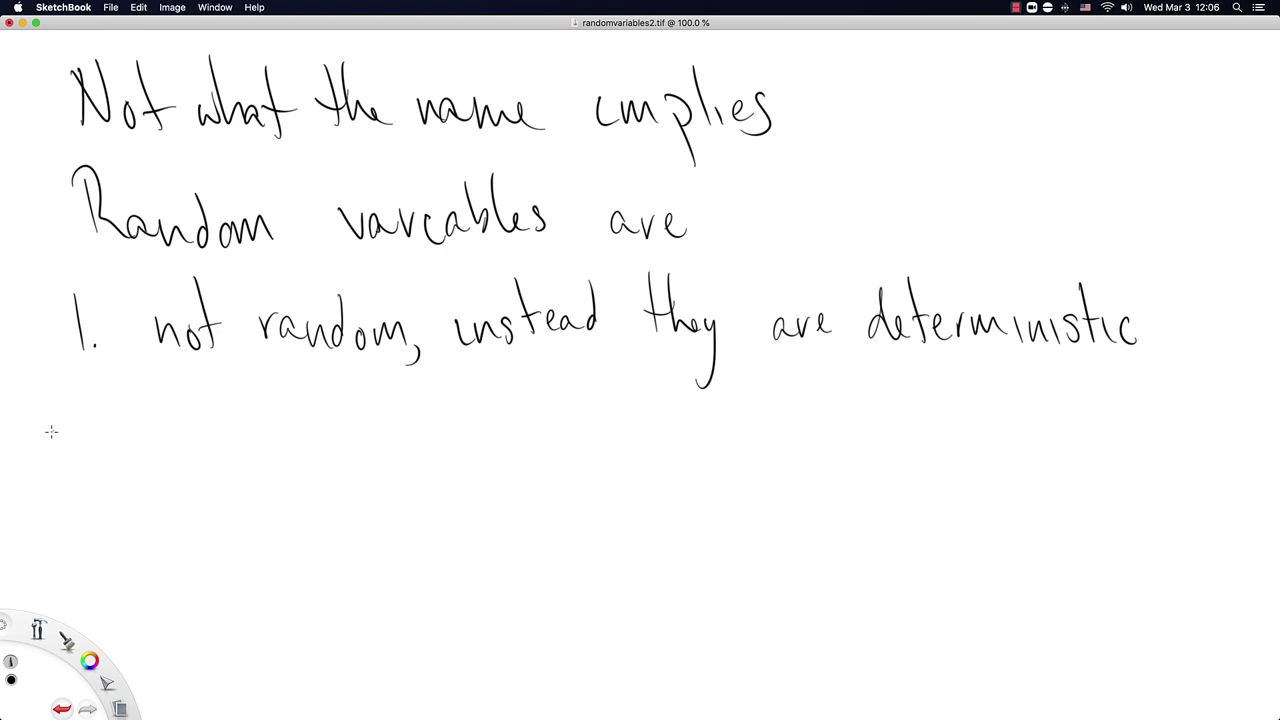
mouse_move(72, 408)
mouse_down()
mouse_move(78, 460)
mouse_move(104, 463)
mouse_up()
Handwrite 'not variables, instead they are functions' after '2.'
mouse_move(158, 418)
mouse_down()
mouse_move(300, 425)
mouse_move(359, 440)
mouse_move(373, 428)
mouse_move(385, 443)
mouse_move(403, 423)
mouse_move(417, 444)
mouse_move(442, 416)
mouse_move(450, 452)
mouse_up()
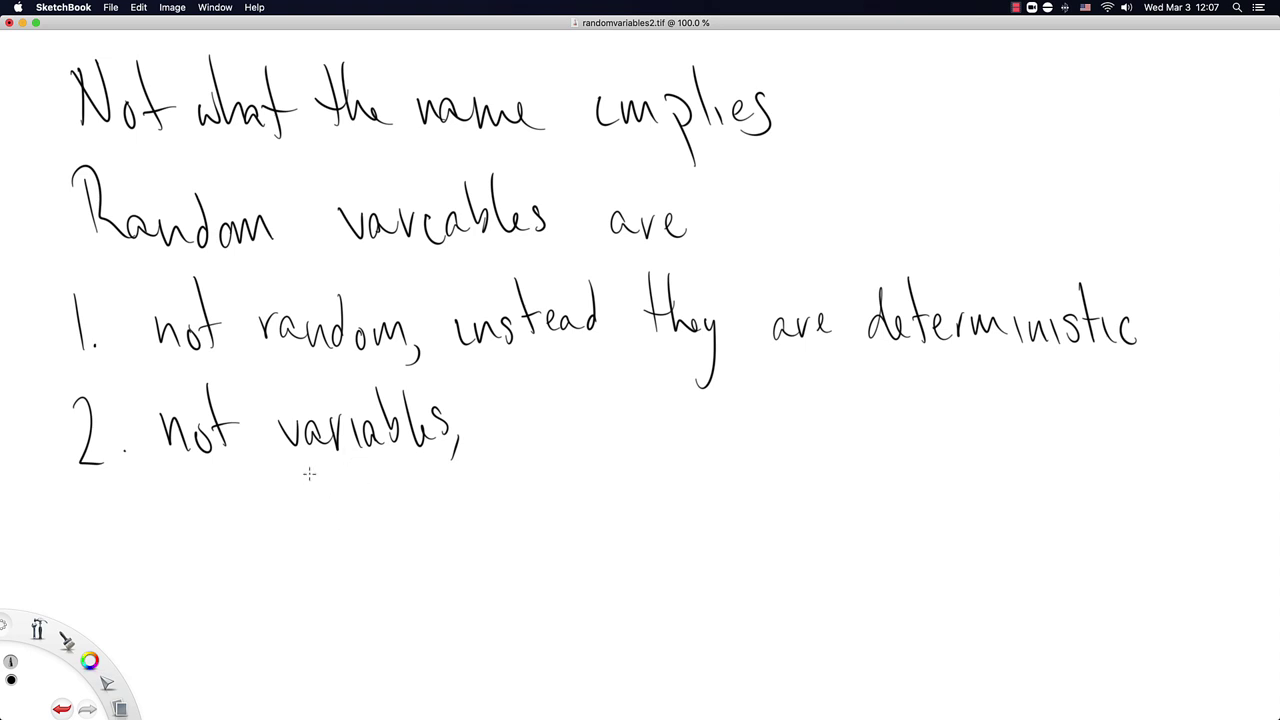
mouse_move(495, 402)
mouse_down()
mouse_move(688, 420)
mouse_move(696, 387)
mouse_move(726, 422)
mouse_move(737, 414)
mouse_move(746, 481)
mouse_move(829, 410)
mouse_move(860, 431)
mouse_move(892, 388)
mouse_move(915, 430)
mouse_move(939, 412)
mouse_move(970, 425)
mouse_move(983, 385)
mouse_move(1023, 440)
mouse_move(1066, 407)
mouse_move(1072, 440)
mouse_up()
drag(980, 419, 986, 421)
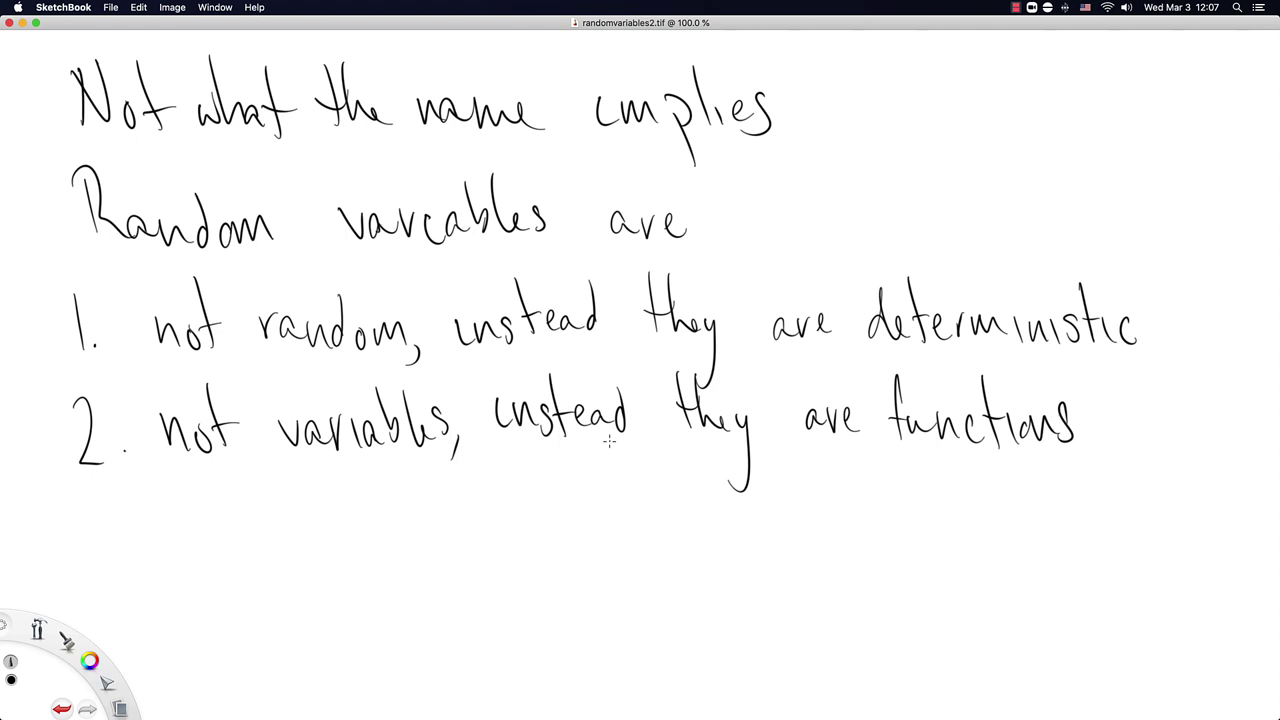
Start a new page saved as randomvariables3 and write 'X :' below Example 1
key(super+n)
key(super+s)
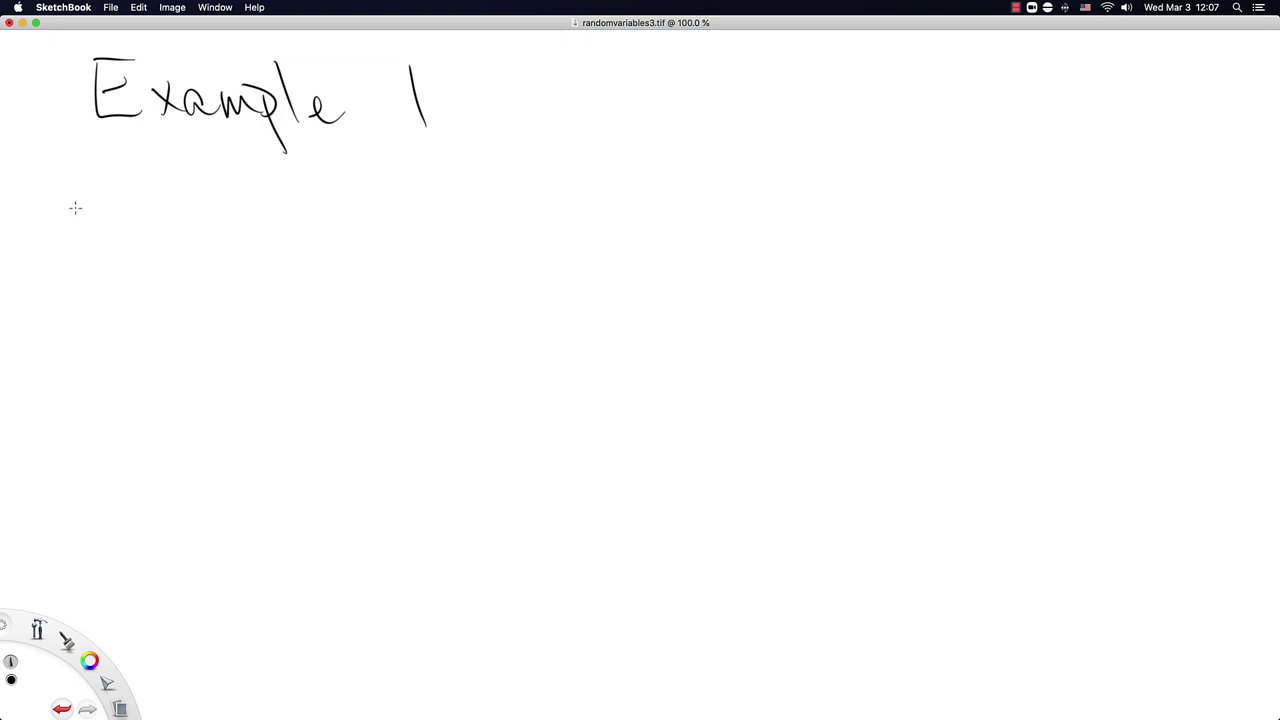
drag(125, 181, 100, 262)
drag(80, 185, 141, 268)
click(165, 195)
click(173, 253)
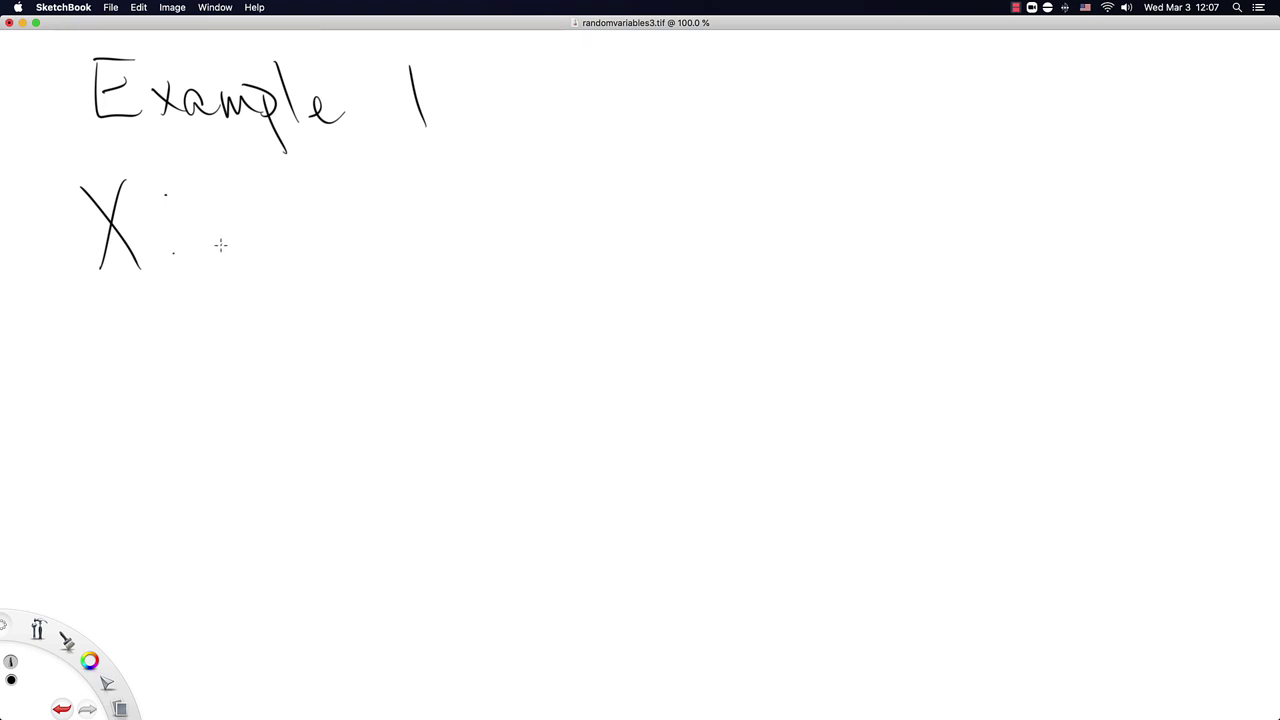
Complete the mapping 'X : Ω → S' and note '\Omega' beneath the Omega symbol
mouse_move(207, 257)
mouse_down()
mouse_move(251, 257)
mouse_move(226, 170)
mouse_move(273, 251)
mouse_move(340, 245)
mouse_up()
drag(157, 298, 207, 350)
mouse_move(228, 296)
mouse_down()
mouse_move(272, 346)
mouse_move(310, 346)
mouse_move(301, 378)
mouse_up()
drag(340, 330, 350, 343)
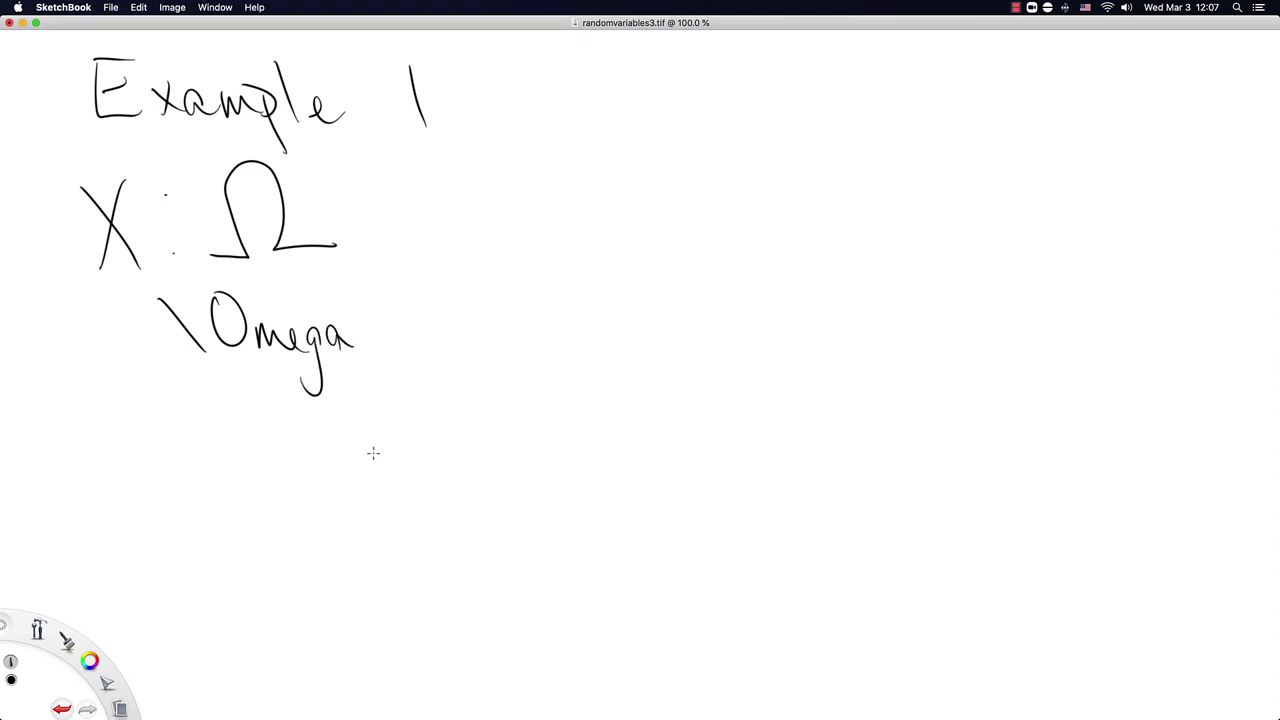
mouse_move(345, 206)
mouse_down()
mouse_move(412, 196)
mouse_move(411, 215)
mouse_up()
drag(500, 176, 471, 229)
drag(498, 152, 500, 180)
drag(474, 222, 475, 264)
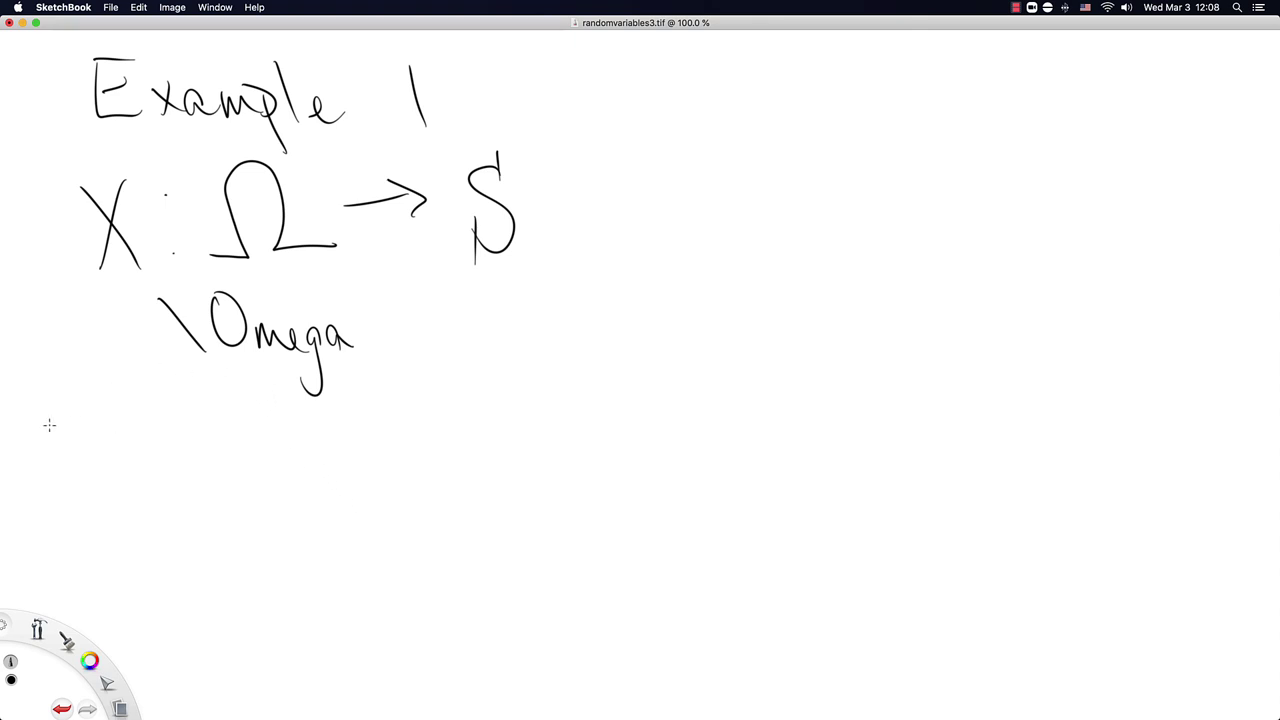
Write 'Imagine a Coin.' below \Omega, replacing an undone 'A coin' attempt
mouse_move(46, 424)
mouse_down()
mouse_move(47, 446)
mouse_move(71, 463)
mouse_up()
drag(46, 452, 128, 452)
mouse_move(146, 434)
mouse_down()
mouse_move(138, 450)
mouse_move(146, 434)
mouse_up()
drag(161, 434, 162, 452)
drag(170, 436, 202, 452)
key(super+z)
key(super+z)
key(super+z)
key(super+z)
key(super+z)
key(super+z)
key(super+z)
key(super+z)
key(super+z)
drag(47, 406, 68, 450)
mouse_move(76, 450)
mouse_down()
mouse_move(100, 428)
mouse_move(128, 452)
mouse_move(146, 432)
mouse_move(146, 492)
mouse_up()
mouse_move(158, 420)
mouse_down()
mouse_move(170, 440)
mouse_move(228, 452)
mouse_up()
mouse_move(280, 424)
mouse_down()
mouse_move(272, 440)
mouse_move(294, 446)
mouse_up()
mouse_move(366, 410)
mouse_down()
mouse_move(352, 420)
mouse_move(372, 444)
mouse_move(446, 432)
mouse_up()
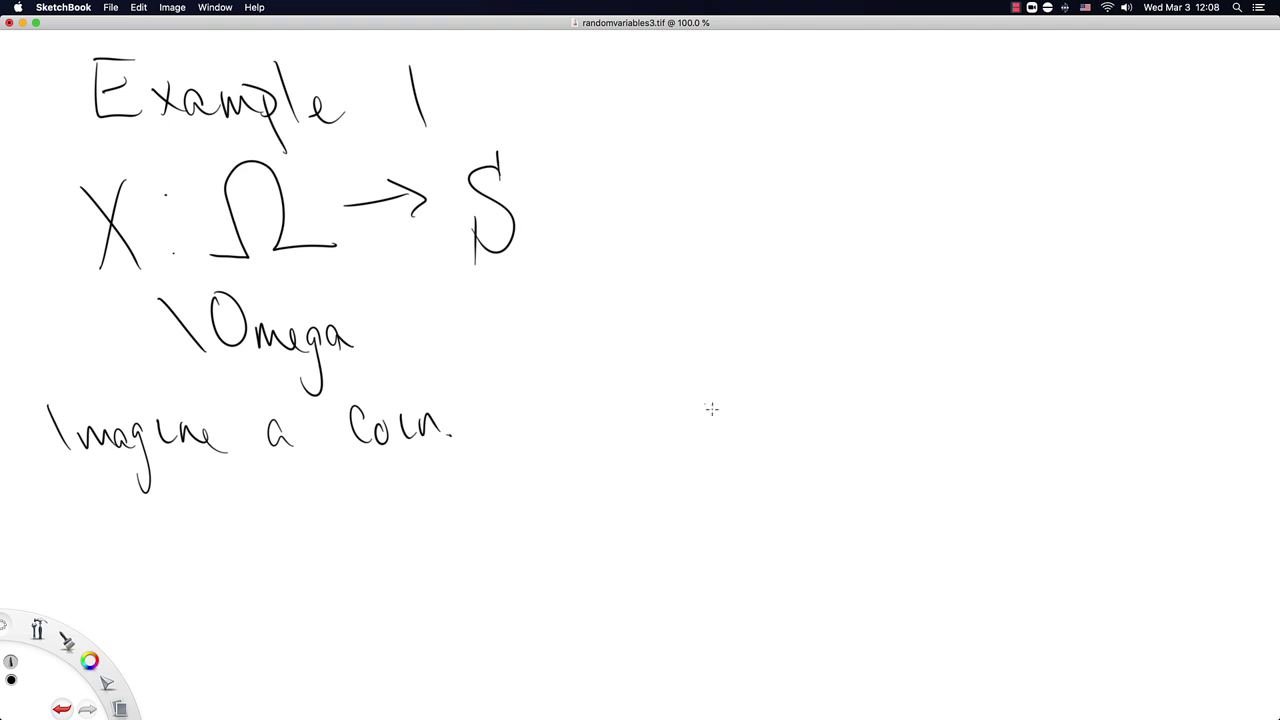
Draw a circle Ω holding H and T and a circle S' holding 1 and 0
mouse_move(722, 376)
mouse_down()
mouse_move(640, 382)
mouse_move(730, 491)
mouse_move(750, 378)
mouse_move(704, 377)
mouse_move(655, 436)
mouse_move(673, 417)
mouse_up()
mouse_move(674, 398)
mouse_down()
mouse_move(676, 432)
mouse_move(732, 464)
mouse_up()
drag(707, 441, 740, 435)
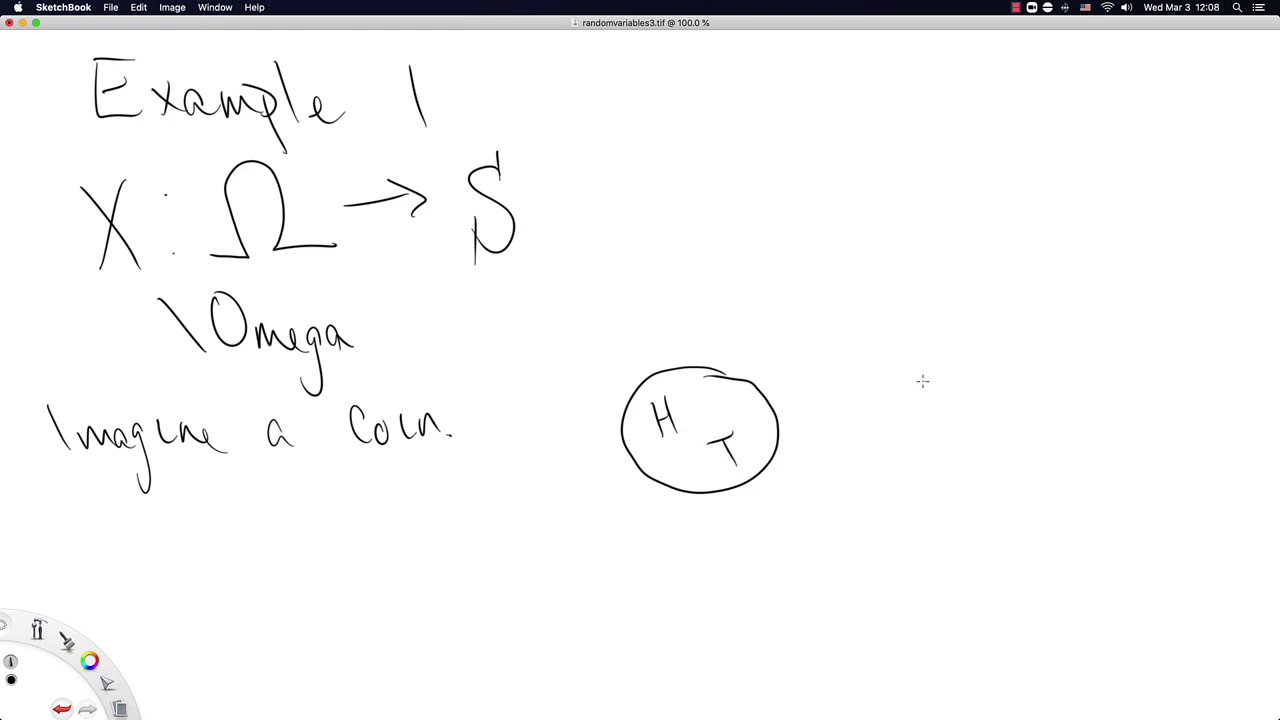
mouse_move(601, 381)
mouse_down()
mouse_move(624, 372)
mouse_move(640, 340)
mouse_move(658, 356)
mouse_up()
mouse_move(991, 362)
mouse_down()
mouse_move(952, 462)
mouse_move(990, 362)
mouse_move(1037, 384)
mouse_up()
drag(1057, 322, 1058, 346)
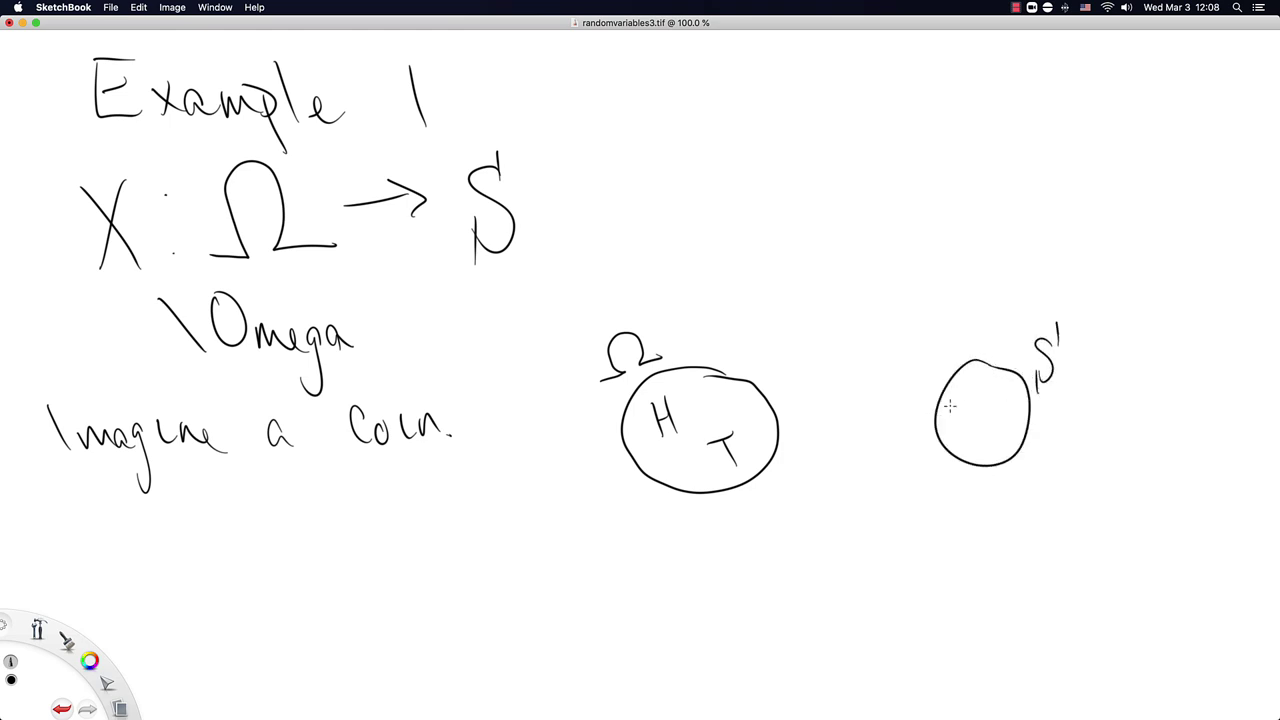
mouse_move(966, 396)
mouse_down()
mouse_move(968, 420)
mouse_move(1000, 428)
mouse_up()
Draw an arrow labelled X from the H/T circle to the 1/0 circle and write X(H) = 1
mouse_move(741, 371)
mouse_down()
mouse_move(782, 337)
mouse_move(852, 322)
mouse_move(903, 332)
mouse_move(955, 356)
mouse_up()
mouse_move(852, 278)
mouse_down()
mouse_move(842, 326)
mouse_move(864, 324)
mouse_up()
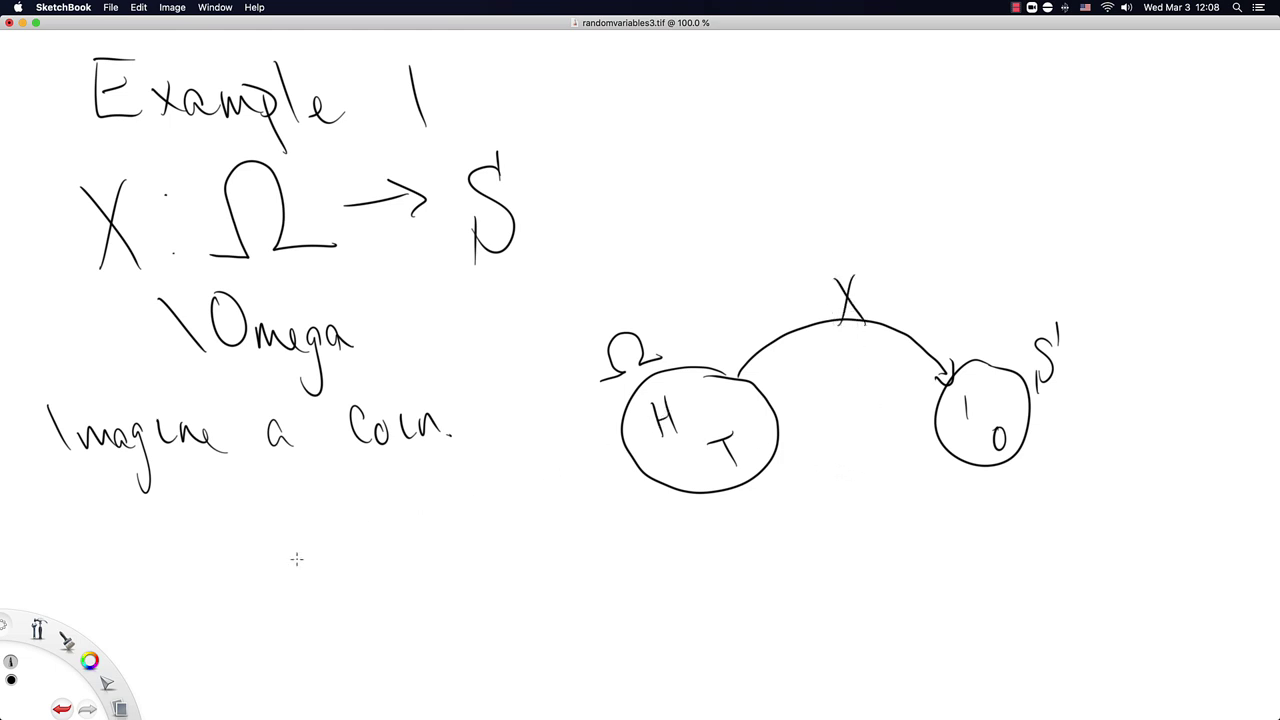
drag(170, 530, 194, 585)
drag(200, 535, 178, 590)
drag(226, 530, 236, 578)
drag(238, 556, 257, 551)
drag(256, 532, 260, 574)
mouse_move(262, 522)
mouse_down()
mouse_move(270, 582)
mouse_move(321, 542)
mouse_up()
drag(304, 560, 355, 566)
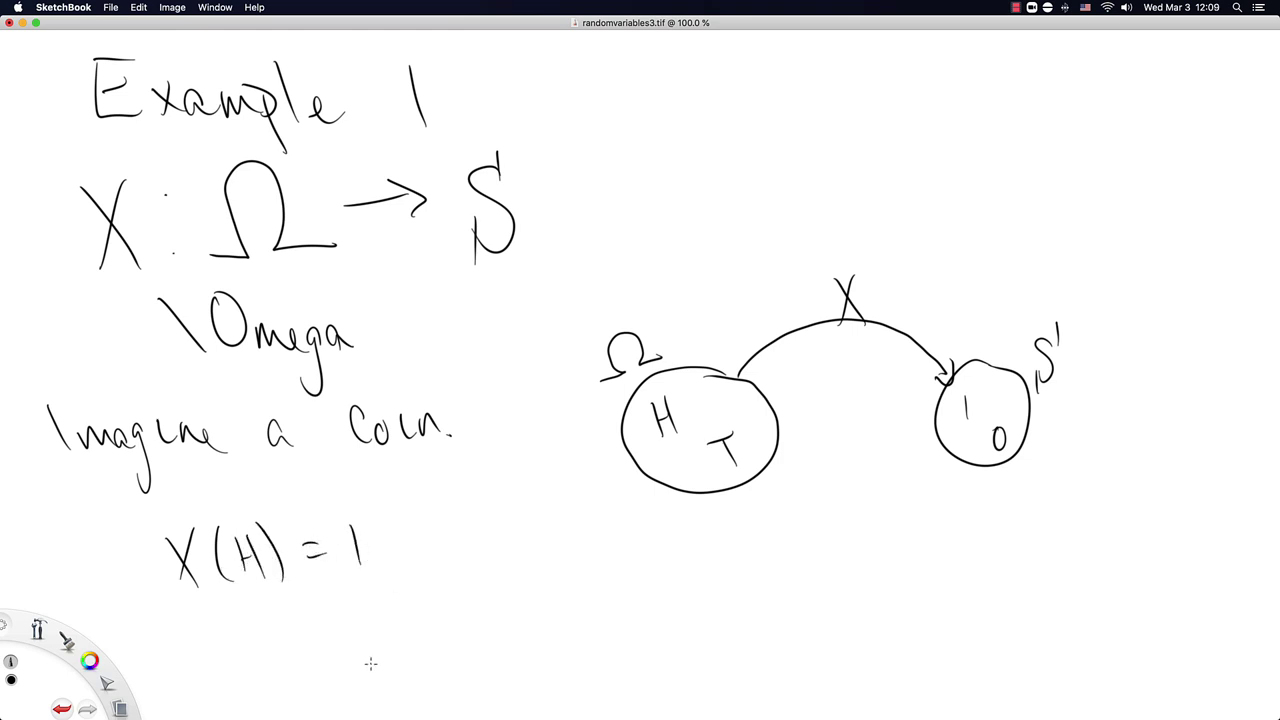
Write X(T) = 0 on the line below X(H) = 1
drag(186, 622, 210, 666)
drag(206, 624, 186, 668)
mouse_move(230, 624)
mouse_down()
mouse_move(254, 663)
mouse_move(263, 627)
mouse_up()
mouse_move(258, 628)
mouse_down()
mouse_move(261, 670)
mouse_move(278, 678)
mouse_up()
mouse_move(312, 627)
mouse_down()
mouse_move(331, 624)
mouse_move(335, 638)
mouse_up()
drag(368, 620, 370, 614)
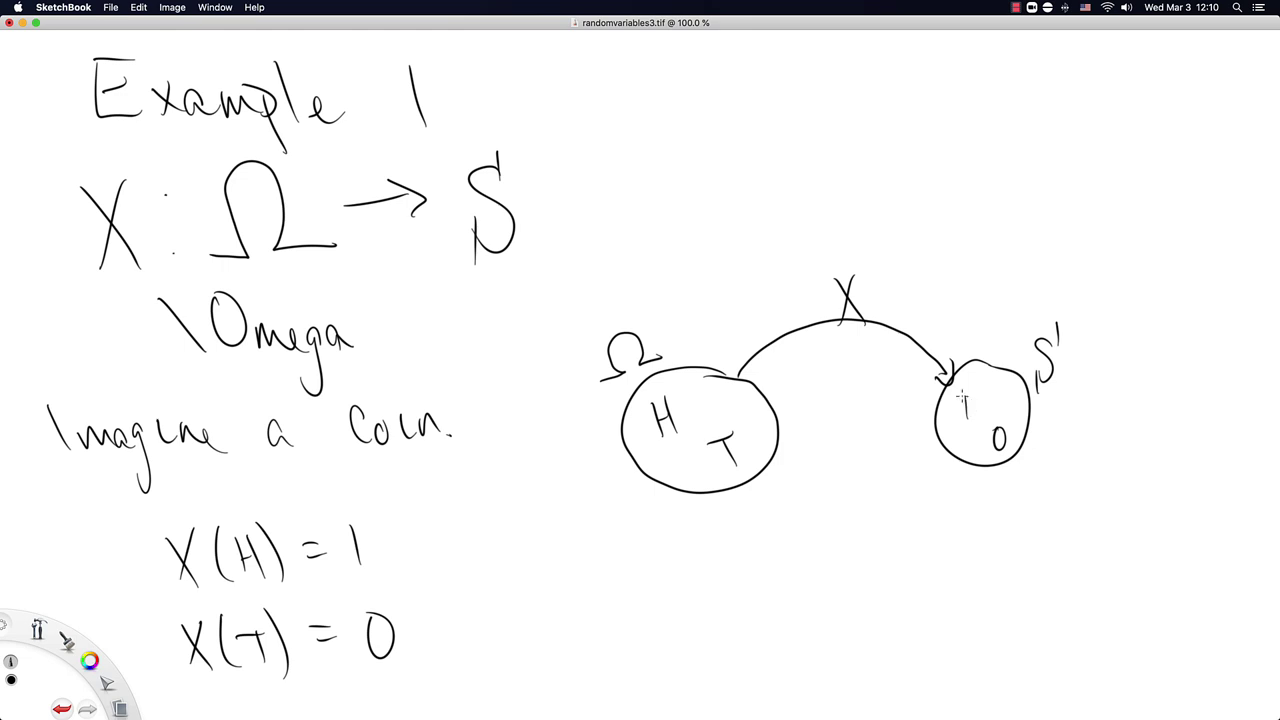
Start a new page saved as randomvariables4 and write Ω = {a, e, i, o, u}
key(super+n)
key(super+s)
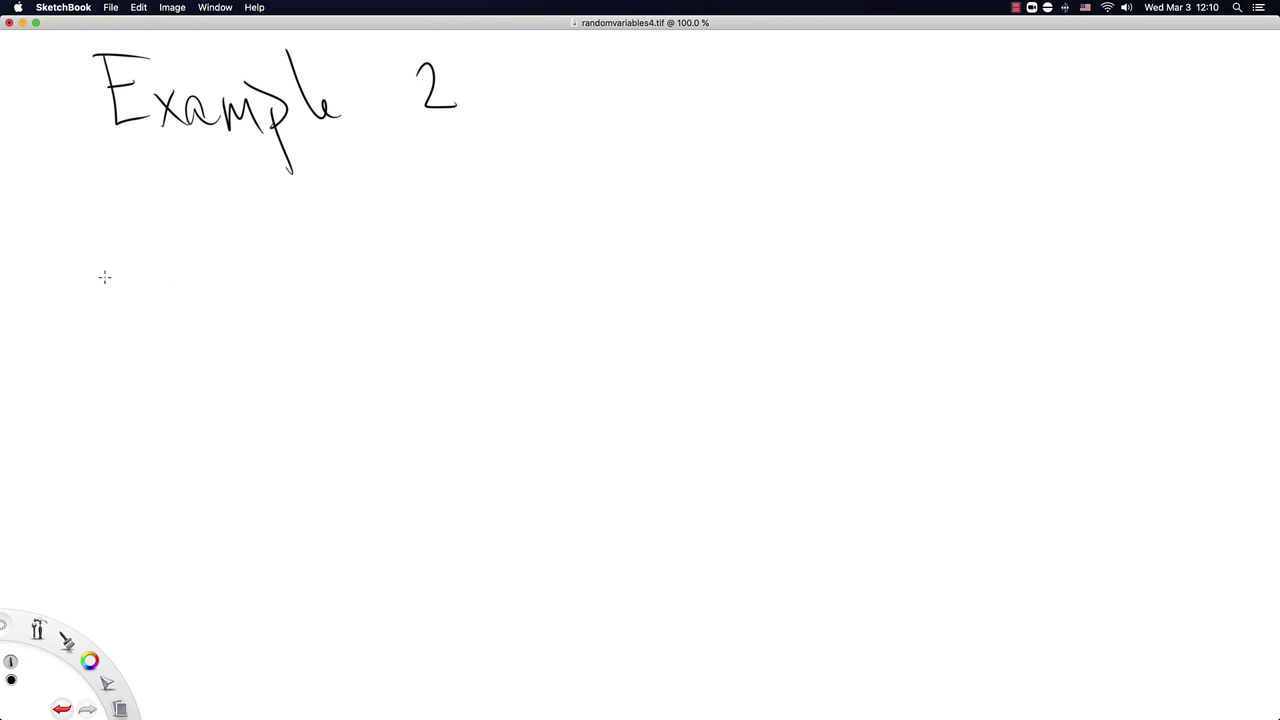
mouse_move(92, 292)
mouse_down()
mouse_move(146, 292)
mouse_move(161, 214)
mouse_move(226, 294)
mouse_up()
drag(249, 242, 286, 252)
drag(318, 216, 322, 302)
mouse_move(393, 264)
mouse_down()
mouse_move(370, 272)
mouse_move(408, 284)
mouse_up()
drag(412, 278, 412, 308)
mouse_move(452, 268)
mouse_down()
mouse_move(480, 276)
mouse_move(482, 296)
mouse_up()
drag(506, 258, 532, 304)
click(504, 230)
mouse_move(578, 262)
mouse_down()
mouse_move(566, 292)
mouse_move(578, 262)
mouse_up()
drag(598, 274, 594, 298)
drag(612, 264, 648, 282)
drag(666, 216, 674, 305)
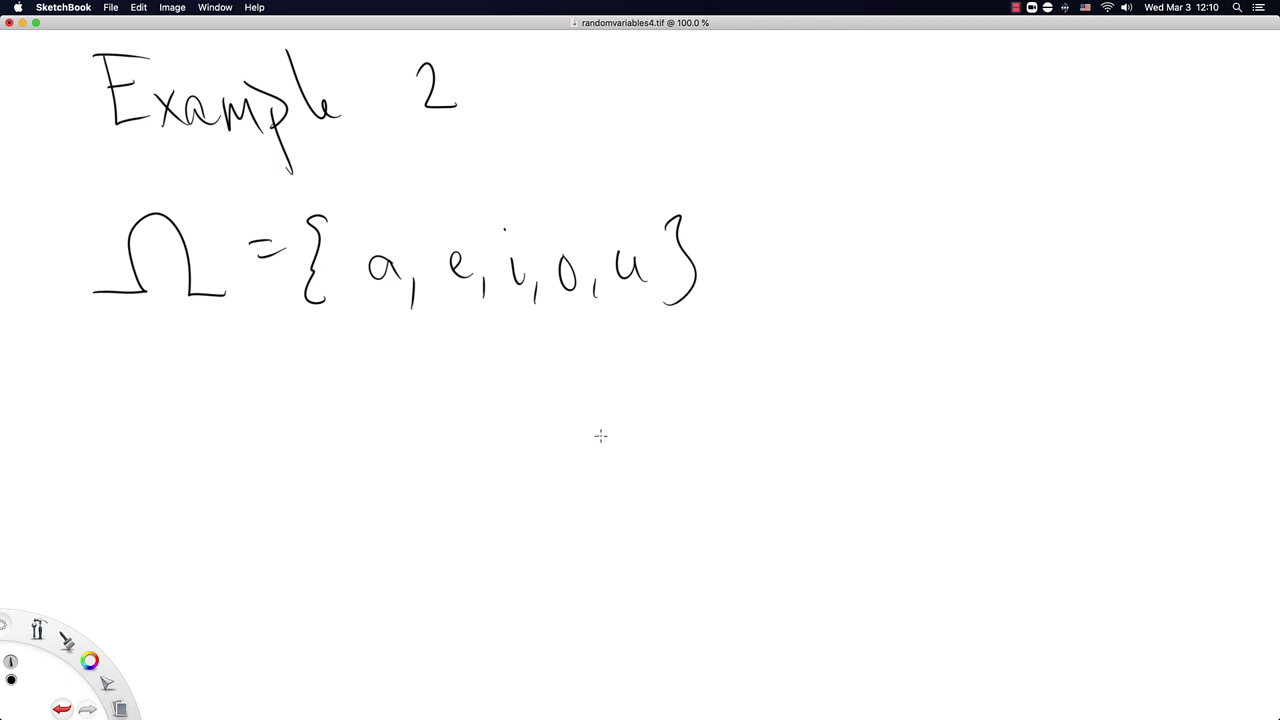
Write S = {1, 2, 3, 4, 5} below the vowel set
mouse_move(172, 357)
mouse_down()
mouse_move(138, 438)
mouse_move(166, 380)
mouse_up()
drag(140, 424, 138, 452)
drag(236, 391, 268, 402)
mouse_move(330, 356)
mouse_down()
mouse_move(318, 390)
mouse_move(352, 438)
mouse_up()
drag(388, 370, 402, 424)
drag(441, 410, 439, 430)
drag(470, 370, 512, 420)
mouse_move(536, 360)
mouse_down()
mouse_move(550, 372)
mouse_move(534, 406)
mouse_up()
drag(566, 400, 568, 418)
drag(592, 360, 608, 378)
drag(610, 352, 614, 402)
drag(632, 394, 630, 408)
drag(648, 362, 642, 404)
mouse_move(648, 354)
mouse_down()
mouse_move(641, 395)
mouse_move(679, 355)
mouse_move(690, 416)
mouse_up()
Draw arrows mapping a→1, e→2, i→3, o→4 and u→5
mouse_move(387, 300)
mouse_down()
mouse_move(385, 336)
mouse_move(400, 320)
mouse_move(466, 342)
mouse_up()
mouse_move(457, 330)
mouse_down()
mouse_move(470, 346)
mouse_move(480, 330)
mouse_move(518, 338)
mouse_up()
mouse_move(512, 324)
mouse_down()
mouse_move(524, 342)
mouse_move(536, 326)
mouse_move(578, 336)
mouse_up()
mouse_move(572, 324)
mouse_down()
mouse_move(580, 340)
mouse_move(590, 326)
mouse_move(637, 338)
mouse_up()
mouse_move(631, 322)
mouse_down()
mouse_move(639, 340)
mouse_move(650, 326)
mouse_up()
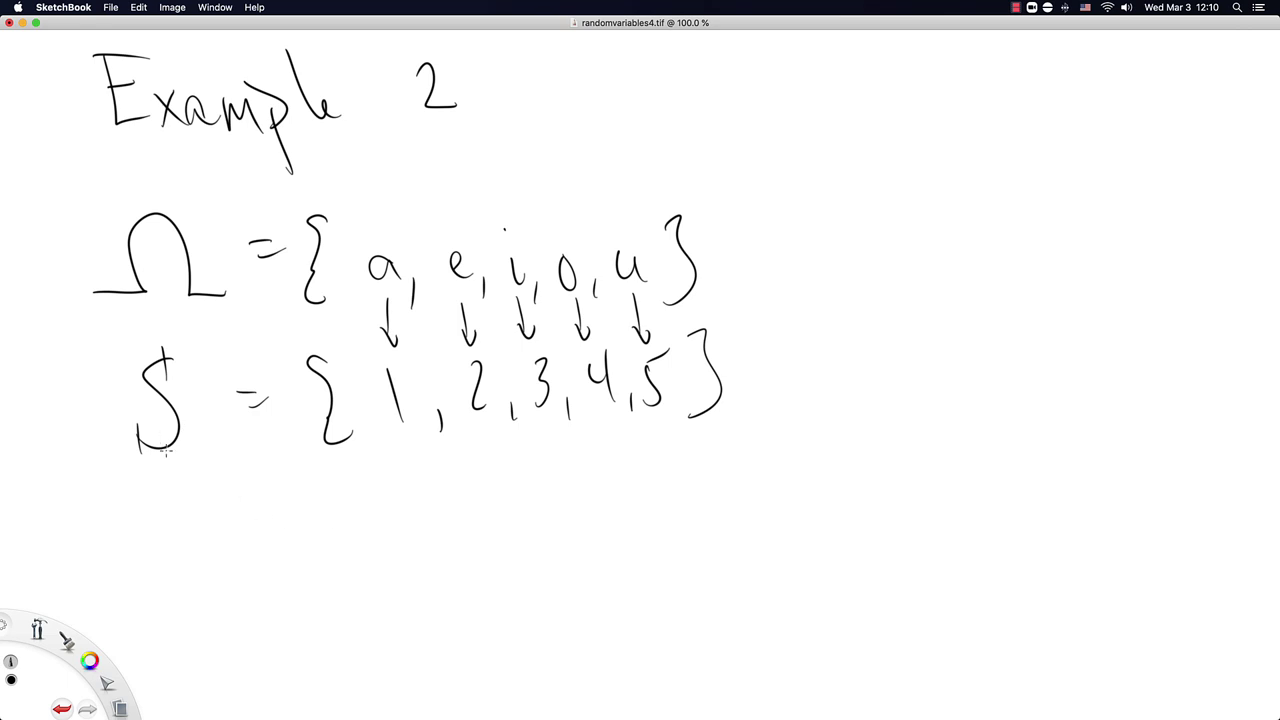
Write X(a) = 1 and X(e) = 2, followed by a vertical ellipsis
drag(205, 490, 179, 546)
drag(181, 497, 212, 546)
mouse_move(230, 492)
mouse_down()
mouse_move(240, 552)
mouse_move(272, 542)
mouse_move(272, 556)
mouse_move(317, 516)
mouse_up()
drag(302, 530, 351, 550)
mouse_move(203, 590)
mouse_down()
mouse_move(180, 646)
mouse_move(214, 650)
mouse_up()
mouse_move(232, 592)
mouse_down()
mouse_move(224, 630)
mouse_move(290, 636)
mouse_up()
mouse_move(316, 596)
mouse_down()
mouse_move(336, 594)
mouse_move(336, 606)
mouse_up()
mouse_move(350, 592)
mouse_down()
mouse_move(350, 626)
mouse_move(371, 626)
mouse_up()
click(259, 679)
click(261, 693)
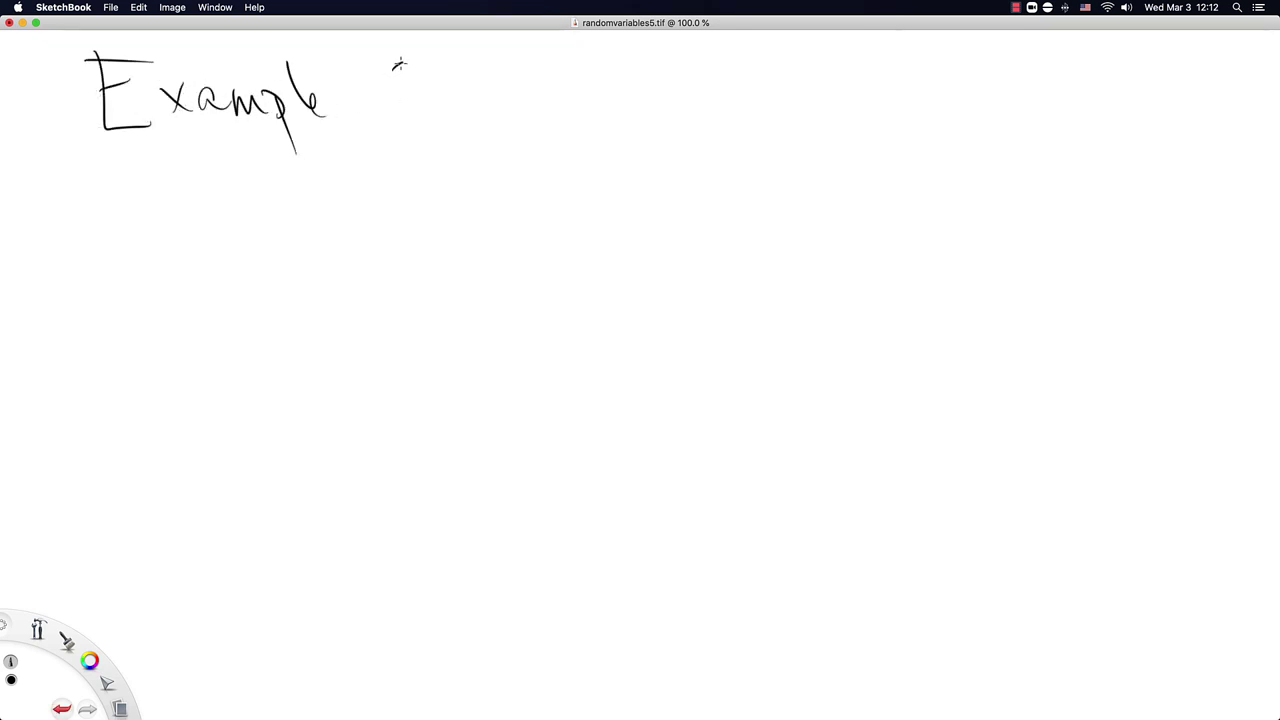
Number the heading Example 3 and write Ω = {11, 23, 37} below it
drag(393, 64, 397, 110)
mouse_move(103, 277)
mouse_down()
mouse_move(165, 245)
mouse_move(242, 277)
mouse_up()
mouse_move(276, 227)
mouse_down()
mouse_move(298, 224)
mouse_move(306, 243)
mouse_up()
drag(378, 206, 398, 295)
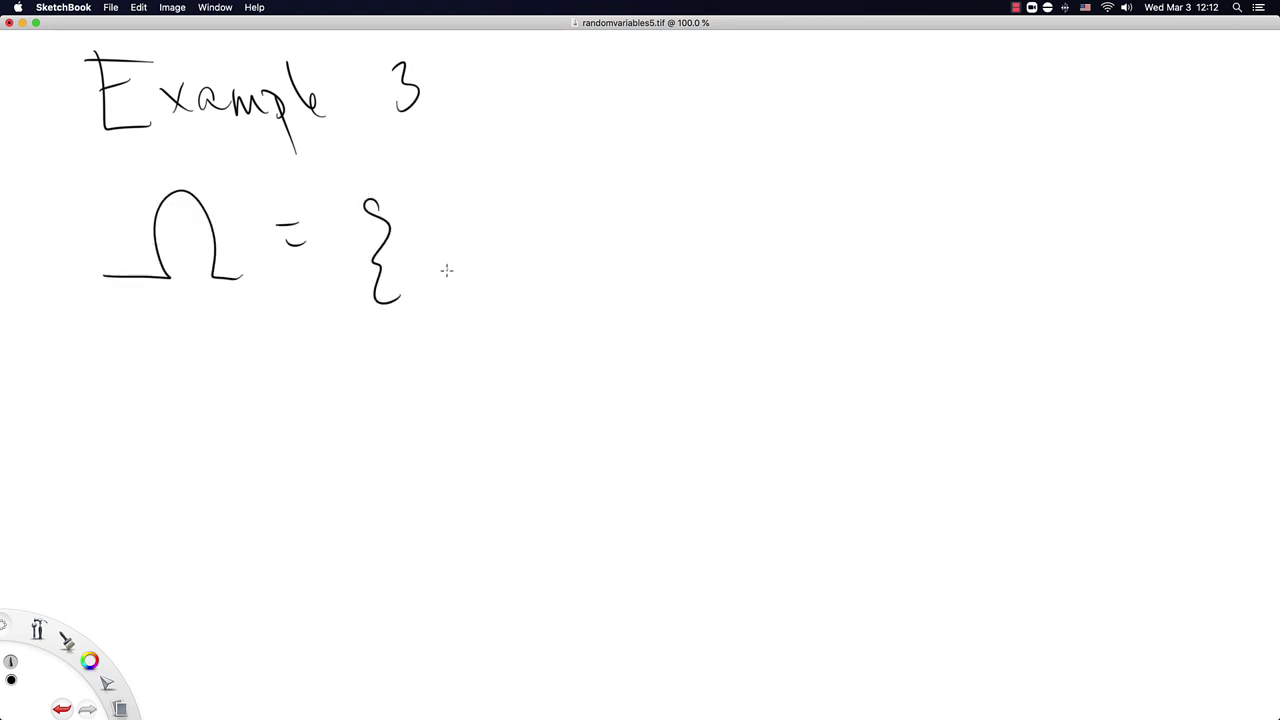
drag(442, 217, 455, 270)
drag(463, 213, 494, 296)
mouse_move(546, 222)
mouse_down()
mouse_move(555, 258)
mouse_move(575, 256)
mouse_up()
mouse_move(588, 212)
mouse_down()
mouse_move(606, 240)
mouse_move(598, 256)
mouse_up()
drag(626, 252, 622, 277)
mouse_move(680, 200)
mouse_down()
mouse_move(688, 266)
mouse_move(713, 267)
mouse_move(754, 222)
mouse_up()
mouse_move(770, 192)
mouse_down()
mouse_move(812, 240)
mouse_move(786, 258)
mouse_up()
Write S = {1, 2, 3} on the line below the Ω set
mouse_move(210, 385)
mouse_down()
mouse_move(175, 386)
mouse_move(178, 488)
mouse_up()
drag(198, 365, 206, 408)
drag(176, 474, 176, 510)
drag(285, 424, 328, 424)
mouse_move(386, 388)
mouse_down()
mouse_move(382, 432)
mouse_move(426, 470)
mouse_up()
drag(464, 402, 476, 442)
drag(518, 436, 518, 468)
mouse_move(594, 400)
mouse_down()
mouse_move(622, 442)
mouse_move(652, 456)
mouse_up()
drag(744, 378, 756, 452)
drag(804, 356, 808, 462)
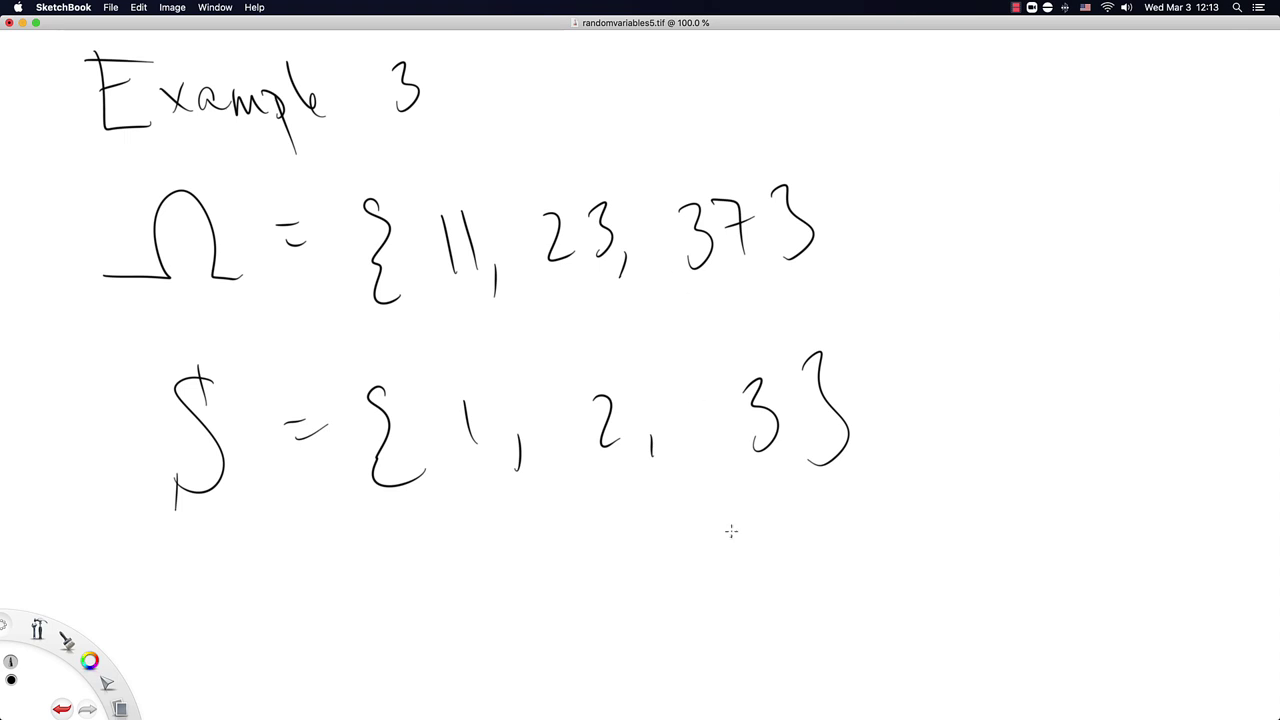
Write f(x|1,3) = beneath the S set
drag(742, 532, 726, 596)
mouse_move(726, 574)
mouse_down()
mouse_move(762, 583)
mouse_move(798, 580)
mouse_up()
drag(798, 556, 776, 580)
drag(814, 538, 818, 580)
drag(842, 548, 860, 588)
drag(882, 538, 882, 570)
drag(898, 514, 904, 574)
drag(944, 534, 958, 532)
drag(940, 545, 972, 538)
Complete the formula with the fraction 1/(3-1+1) = 1/3
drag(1026, 458, 1046, 508)
drag(1012, 518, 1108, 506)
mouse_move(1010, 546)
mouse_down()
mouse_move(1022, 556)
mouse_move(1006, 576)
mouse_up()
drag(1040, 552, 1070, 564)
mouse_move(1090, 550)
mouse_down()
mouse_move(1106, 546)
mouse_move(1098, 560)
mouse_up()
drag(1122, 530, 1120, 558)
drag(1136, 500, 1152, 498)
mouse_move(1138, 510)
mouse_down()
mouse_move(1190, 512)
mouse_move(1180, 566)
mouse_up()
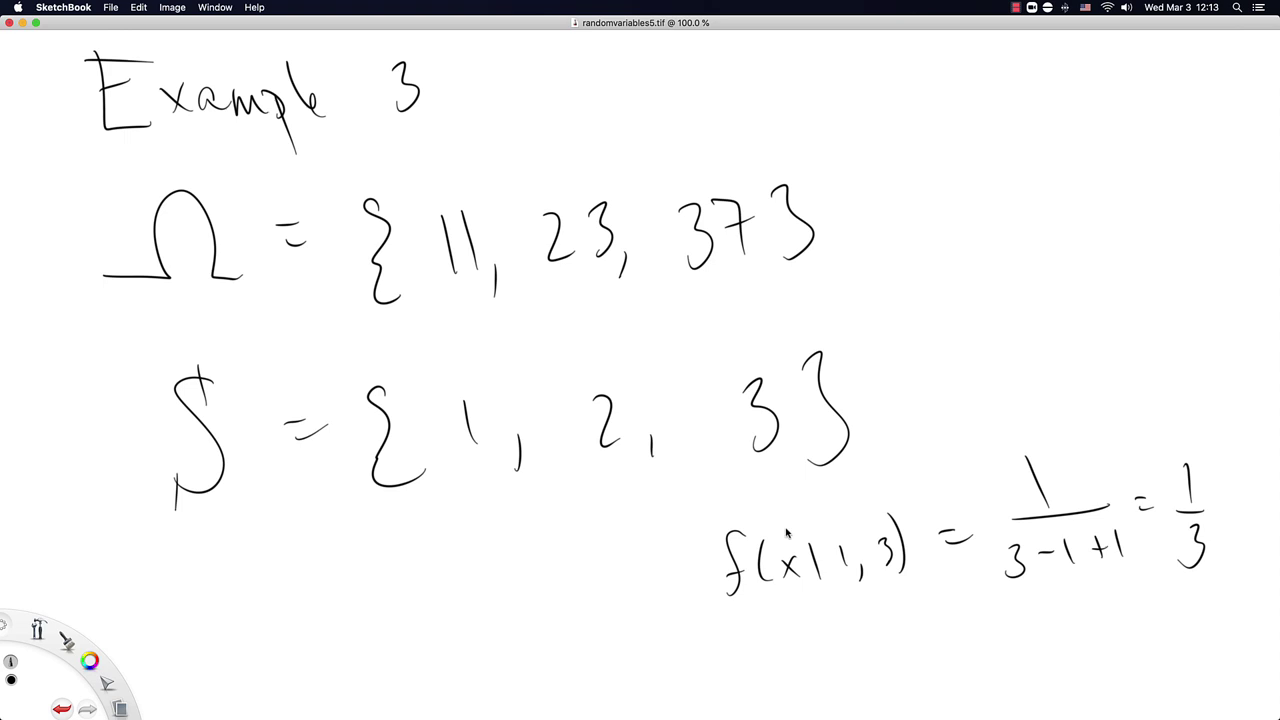
Start a new page saved as randomvariables6 and write the 'ignore the arguments' and values lines
key(super+n)
key(super+s)
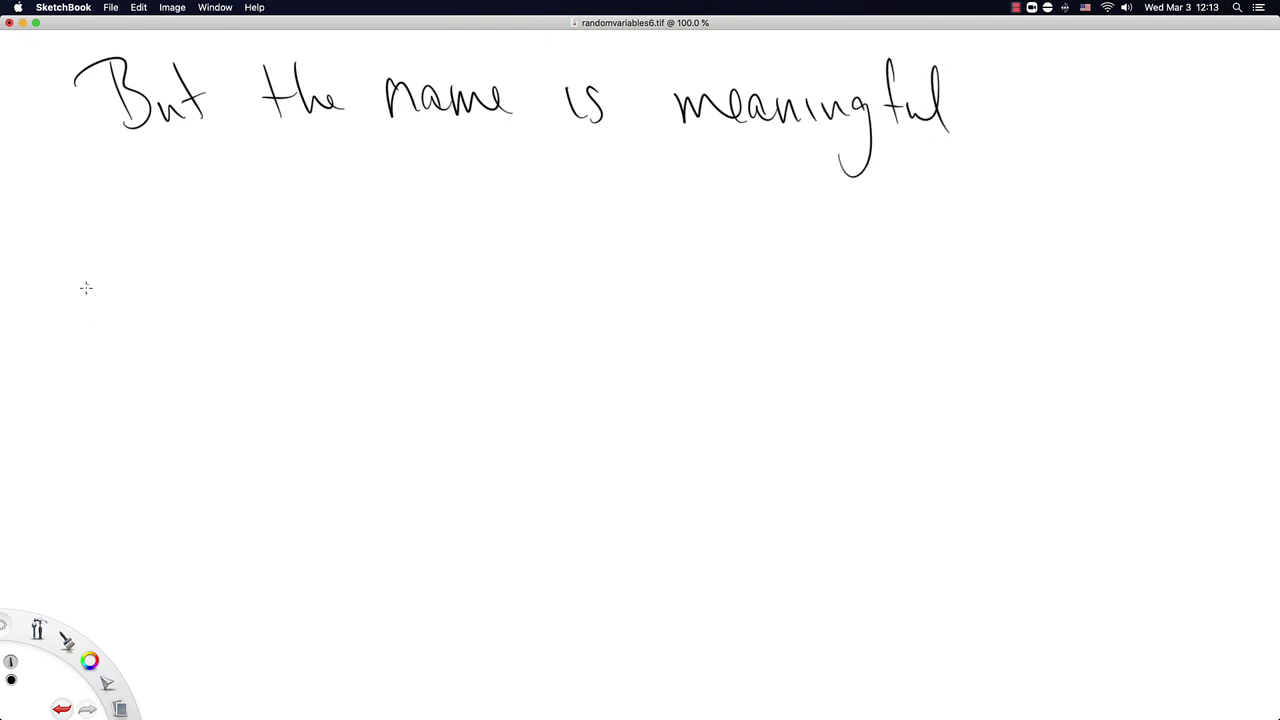
mouse_move(97, 253)
mouse_down()
mouse_move(93, 242)
mouse_move(140, 236)
mouse_move(376, 248)
mouse_move(585, 230)
mouse_move(708, 250)
mouse_move(766, 236)
mouse_move(908, 241)
mouse_up()
mouse_move(984, 234)
mouse_down()
mouse_move(1042, 232)
mouse_move(1008, 313)
mouse_up()
mouse_move(145, 313)
mouse_down()
mouse_move(150, 345)
mouse_move(218, 357)
mouse_move(328, 345)
mouse_move(344, 362)
mouse_move(443, 334)
mouse_move(470, 345)
mouse_move(498, 330)
mouse_move(578, 330)
mouse_move(566, 390)
mouse_up()
mouse_move(634, 286)
mouse_down()
mouse_move(660, 340)
mouse_move(772, 318)
mouse_move(857, 337)
mouse_move(866, 310)
mouse_move(893, 340)
mouse_move(957, 286)
mouse_move(978, 325)
mouse_move(1015, 337)
mouse_move(1055, 325)
mouse_move(1110, 352)
mouse_up()
Write 'coin: X1 = 1, X2 = 0,' below the values line
mouse_move(104, 412)
mouse_down()
mouse_move(100, 442)
mouse_move(126, 412)
mouse_move(162, 440)
mouse_up()
click(177, 418)
click(177, 431)
mouse_move(262, 400)
mouse_down()
mouse_move(250, 448)
mouse_move(278, 456)
mouse_up()
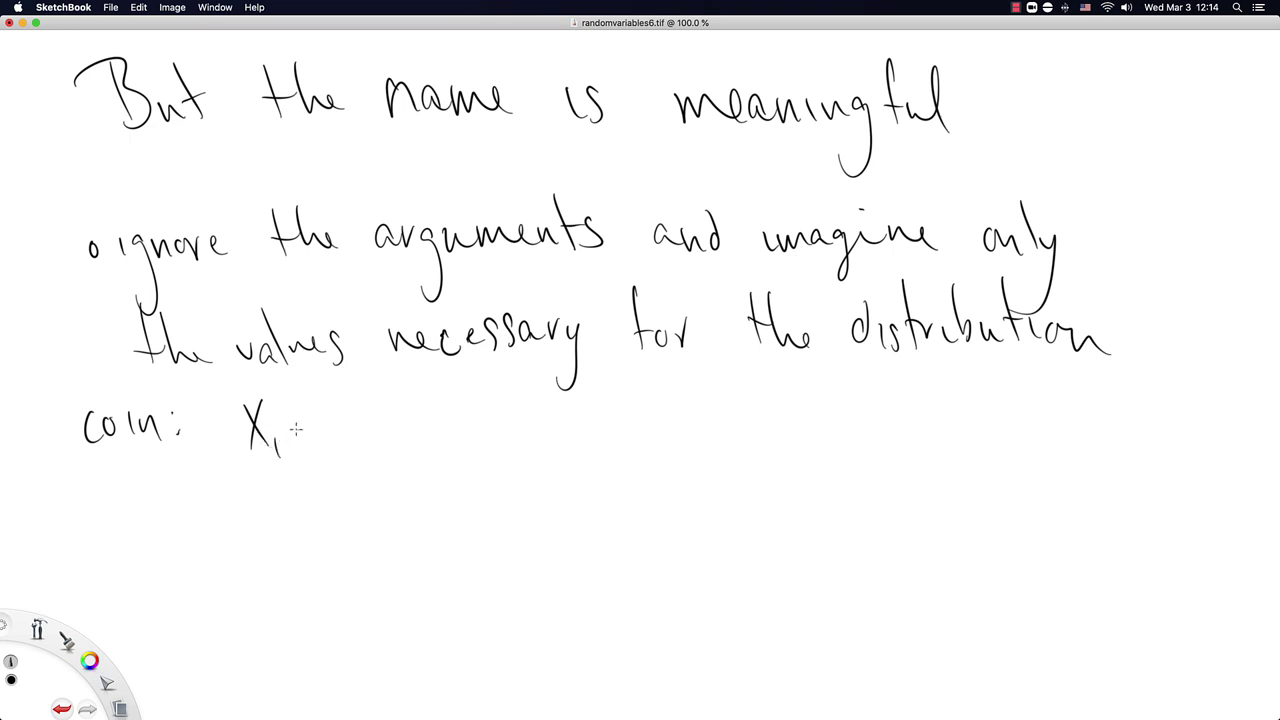
drag(298, 420, 344, 448)
drag(360, 440, 357, 465)
drag(399, 396, 426, 434)
mouse_move(423, 396)
mouse_down()
mouse_move(403, 435)
mouse_move(456, 448)
mouse_move(470, 404)
mouse_up()
mouse_move(463, 420)
mouse_down()
mouse_move(506, 393)
mouse_move(530, 455)
mouse_up()
Continue the coin example with X3 = 1, X4 =
drag(601, 395, 628, 437)
drag(625, 396, 604, 438)
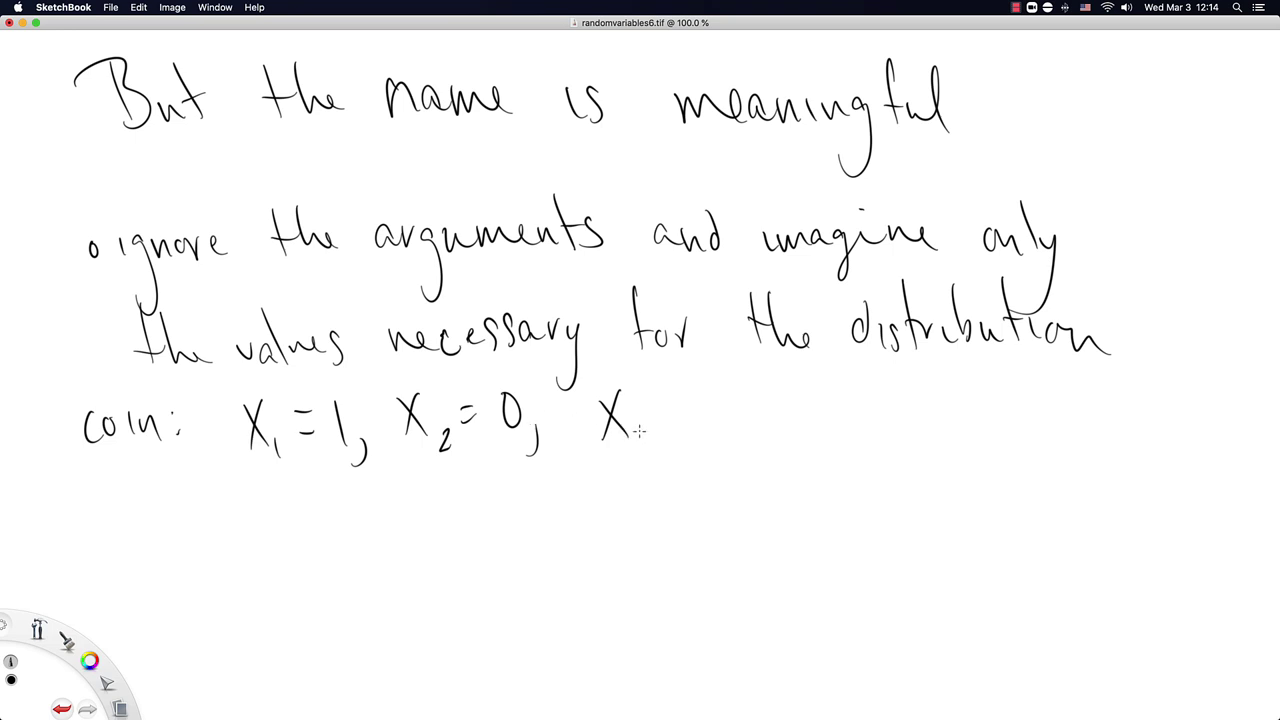
mouse_move(641, 426)
mouse_down()
mouse_move(653, 438)
mouse_move(642, 455)
mouse_up()
drag(651, 404, 667, 401)
mouse_move(660, 419)
mouse_down()
mouse_move(677, 415)
mouse_move(734, 458)
mouse_up()
drag(778, 394, 801, 433)
mouse_move(800, 392)
mouse_down()
mouse_move(785, 434)
mouse_move(822, 452)
mouse_move(853, 411)
mouse_up()
drag(842, 425, 888, 438)
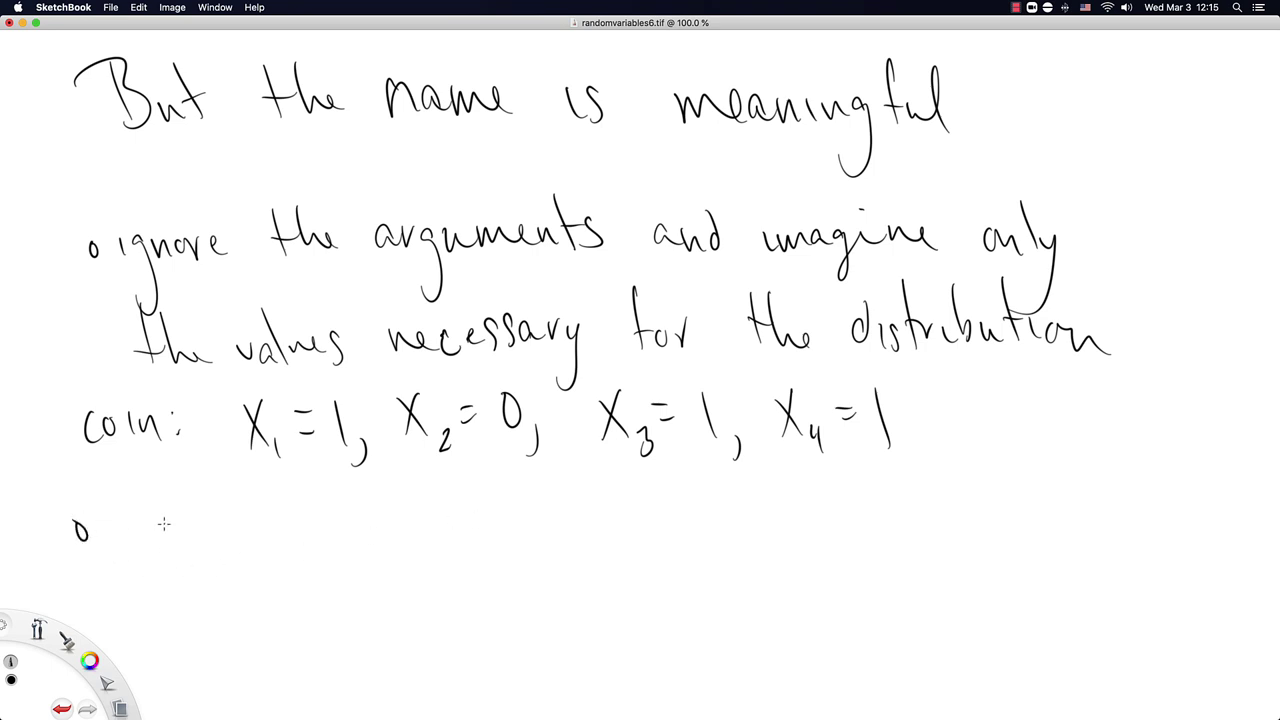
Write the bullet line 'acknowledge … before flipping again) you', undoing stray strokes
key(super+z)
mouse_move(130, 523)
mouse_down()
mouse_move(122, 538)
mouse_move(296, 544)
mouse_move(392, 530)
mouse_move(406, 510)
mouse_move(468, 516)
mouse_move(484, 538)
mouse_move(586, 514)
mouse_move(612, 540)
mouse_move(646, 545)
mouse_move(702, 530)
mouse_move(716, 508)
mouse_move(766, 540)
mouse_move(808, 545)
mouse_up()
mouse_move(846, 502)
mouse_down()
mouse_move(839, 547)
mouse_move(860, 517)
mouse_move(896, 568)
mouse_move(959, 531)
mouse_move(950, 578)
mouse_up()
mouse_move(986, 532)
mouse_down()
mouse_move(1038, 533)
mouse_move(1015, 529)
mouse_move(1002, 580)
mouse_up()
key(super+z)
key(super+z)
drag(1036, 530, 1072, 540)
drag(1072, 488, 1084, 544)
mouse_move(1110, 524)
mouse_down()
mouse_move(1124, 538)
mouse_move(1120, 576)
mouse_up()
drag(1140, 532, 1156, 530)
drag(1160, 524, 1176, 536)
Write 'don't know the next observation', X5 = ?, and margin labels 'variable' and 'random'
mouse_move(143, 583)
mouse_down()
mouse_move(165, 609)
mouse_move(180, 596)
mouse_move(229, 608)
mouse_move(248, 572)
mouse_move(271, 596)
mouse_move(291, 566)
mouse_move(328, 596)
mouse_move(408, 604)
mouse_move(432, 589)
mouse_move(612, 601)
mouse_move(603, 587)
mouse_move(668, 598)
mouse_up()
mouse_move(368, 650)
mouse_down()
mouse_move(388, 688)
mouse_move(374, 690)
mouse_up()
drag(396, 674, 394, 698)
drag(398, 677, 440, 655)
drag(426, 666, 459, 660)
click(471, 678)
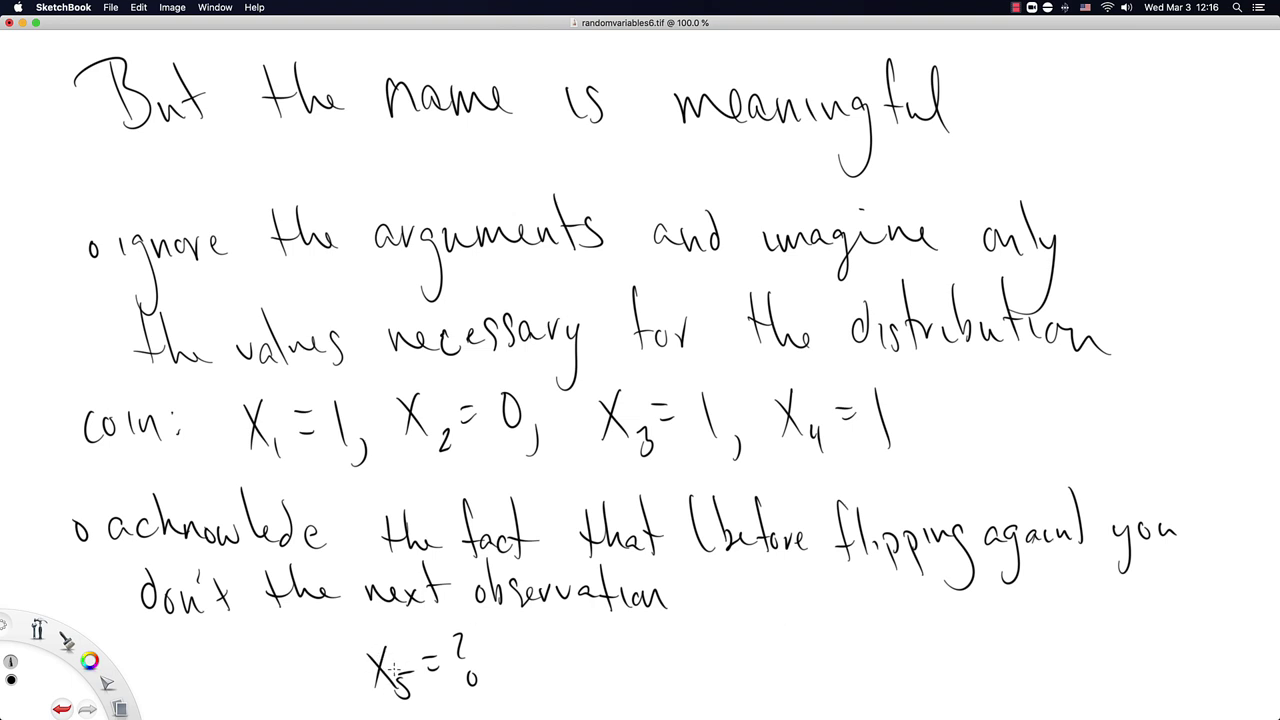
drag(526, 582, 519, 598)
mouse_move(20, 266)
mouse_down()
mouse_move(27, 286)
mouse_move(46, 236)
mouse_move(112, 222)
mouse_up()
mouse_move(6, 562)
mouse_down()
mouse_move(40, 522)
mouse_move(32, 494)
mouse_move(58, 516)
mouse_move(88, 490)
mouse_up()
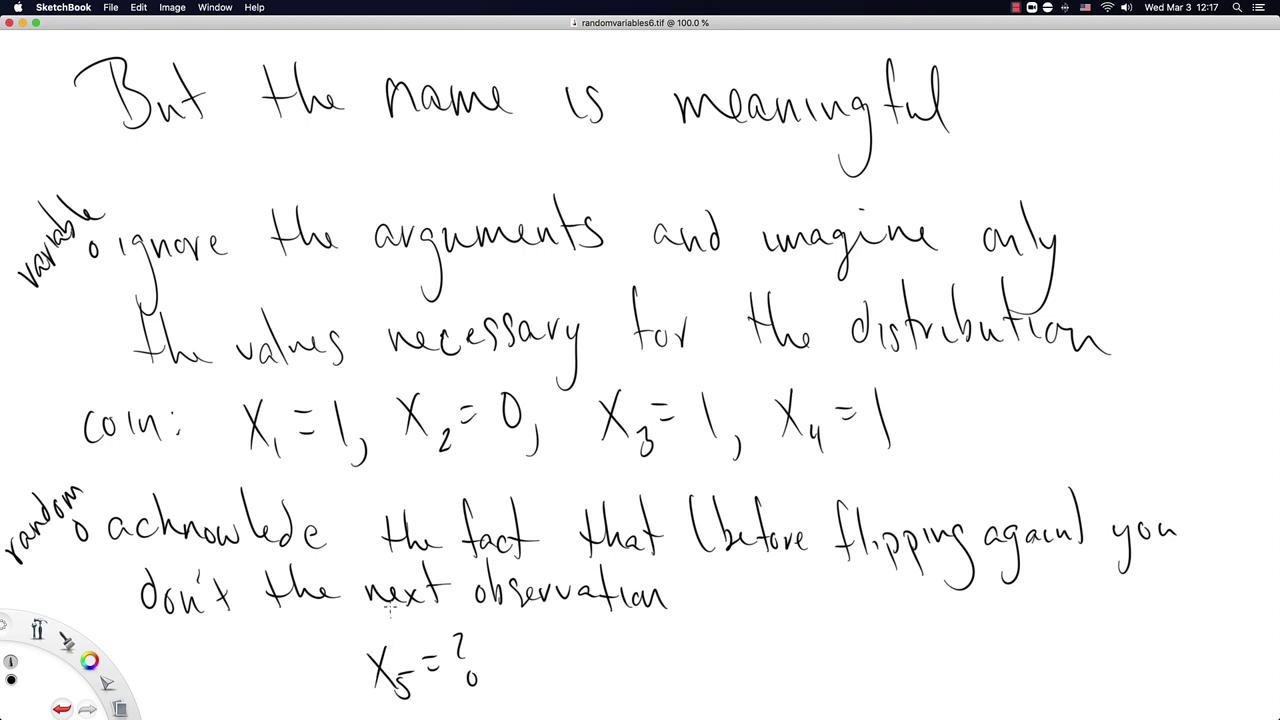
Create page randomvariables7 headed Notes with the bullet about capital letters X, Y, Z
key(super+n)
key(super+s)
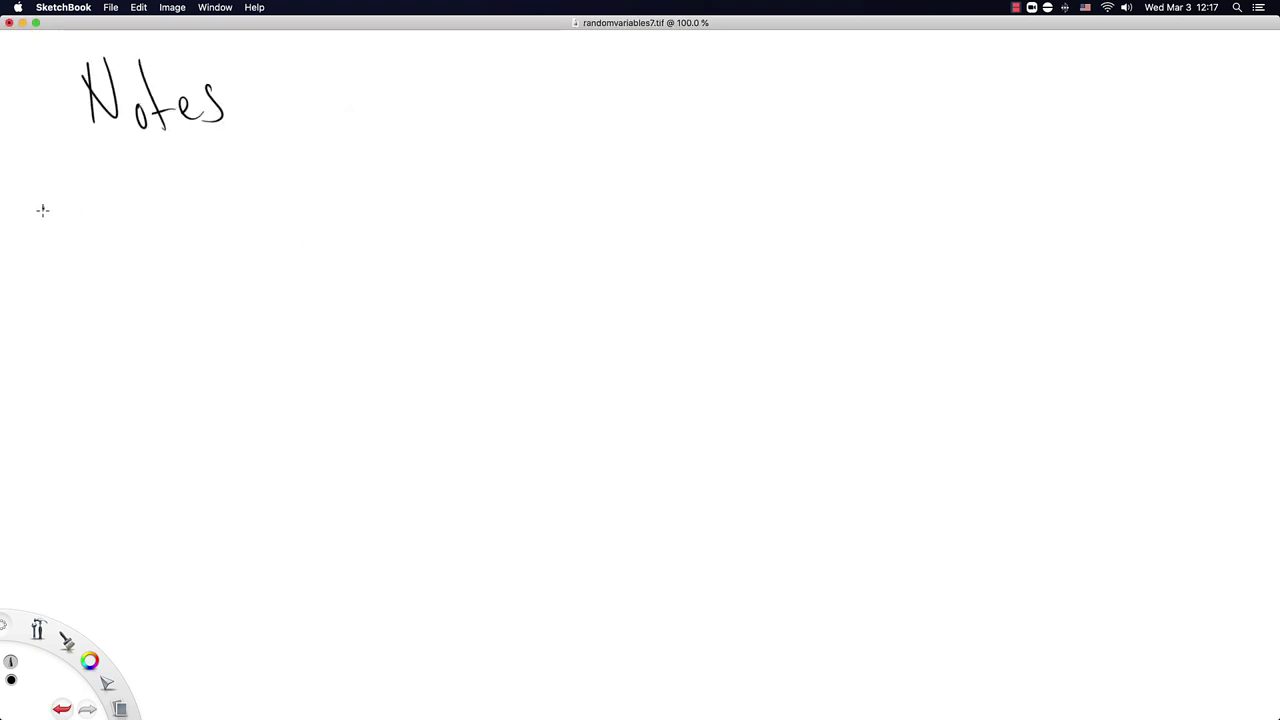
mouse_move(44, 213)
mouse_down()
mouse_move(126, 241)
mouse_move(209, 231)
mouse_move(205, 199)
mouse_move(282, 239)
mouse_move(389, 219)
mouse_move(488, 217)
mouse_move(484, 230)
mouse_move(570, 209)
mouse_move(577, 225)
mouse_move(627, 225)
mouse_move(670, 179)
mouse_move(691, 214)
mouse_move(709, 207)
mouse_move(741, 233)
mouse_move(815, 233)
mouse_move(895, 207)
mouse_move(910, 213)
mouse_move(916, 255)
mouse_move(1008, 202)
mouse_move(1070, 214)
mouse_move(1064, 223)
mouse_move(1139, 214)
mouse_move(1164, 185)
mouse_move(1184, 213)
mouse_move(1208, 200)
mouse_move(1227, 223)
mouse_move(957, 289)
mouse_move(960, 314)
mouse_move(991, 337)
mouse_move(1025, 301)
mouse_move(1040, 337)
mouse_move(1089, 286)
mouse_move(1112, 330)
mouse_up()
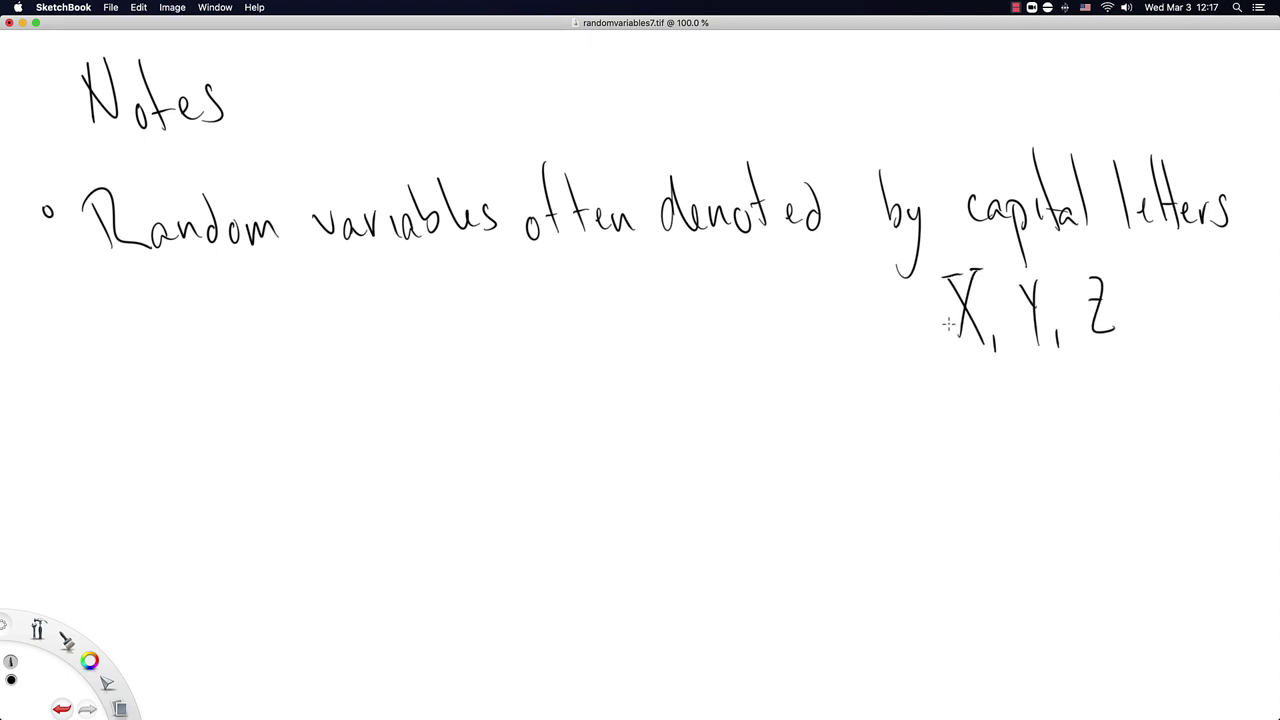
drag(978, 341, 991, 343)
drag(1088, 274, 1092, 288)
Start the second bullet beginning 'The values'
drag(50, 386, 63, 387)
drag(130, 346, 132, 398)
mouse_move(110, 358)
mouse_down()
mouse_move(135, 398)
mouse_move(147, 351)
mouse_move(151, 386)
mouse_move(186, 390)
mouse_move(205, 373)
mouse_move(263, 393)
mouse_move(300, 384)
mouse_move(384, 398)
mouse_move(406, 393)
mouse_move(409, 373)
mouse_move(417, 407)
mouse_move(429, 392)
mouse_move(497, 411)
mouse_move(512, 397)
mouse_move(536, 412)
mouse_move(561, 397)
mouse_move(570, 412)
mouse_move(587, 396)
mouse_move(606, 407)
mouse_move(639, 393)
mouse_move(672, 415)
mouse_move(733, 414)
mouse_move(745, 399)
mouse_move(746, 412)
mouse_move(912, 412)
mouse_move(971, 386)
mouse_move(994, 414)
mouse_move(1038, 398)
mouse_move(1050, 412)
mouse_move(1116, 410)
mouse_up()
Finish the second note with 'denoted by lower case letters x, y, z' and retouch the Y
mouse_move(1126, 408)
mouse_down()
mouse_move(1138, 418)
mouse_move(1110, 464)
mouse_up()
mouse_move(154, 418)
mouse_down()
mouse_move(187, 471)
mouse_move(197, 453)
mouse_move(239, 471)
mouse_move(331, 468)
mouse_move(349, 451)
mouse_move(363, 471)
mouse_move(503, 465)
mouse_move(506, 476)
mouse_move(526, 451)
mouse_move(551, 474)
mouse_up()
mouse_move(626, 450)
mouse_down()
mouse_move(655, 482)
mouse_move(658, 469)
mouse_move(654, 500)
mouse_move(703, 482)
mouse_up()
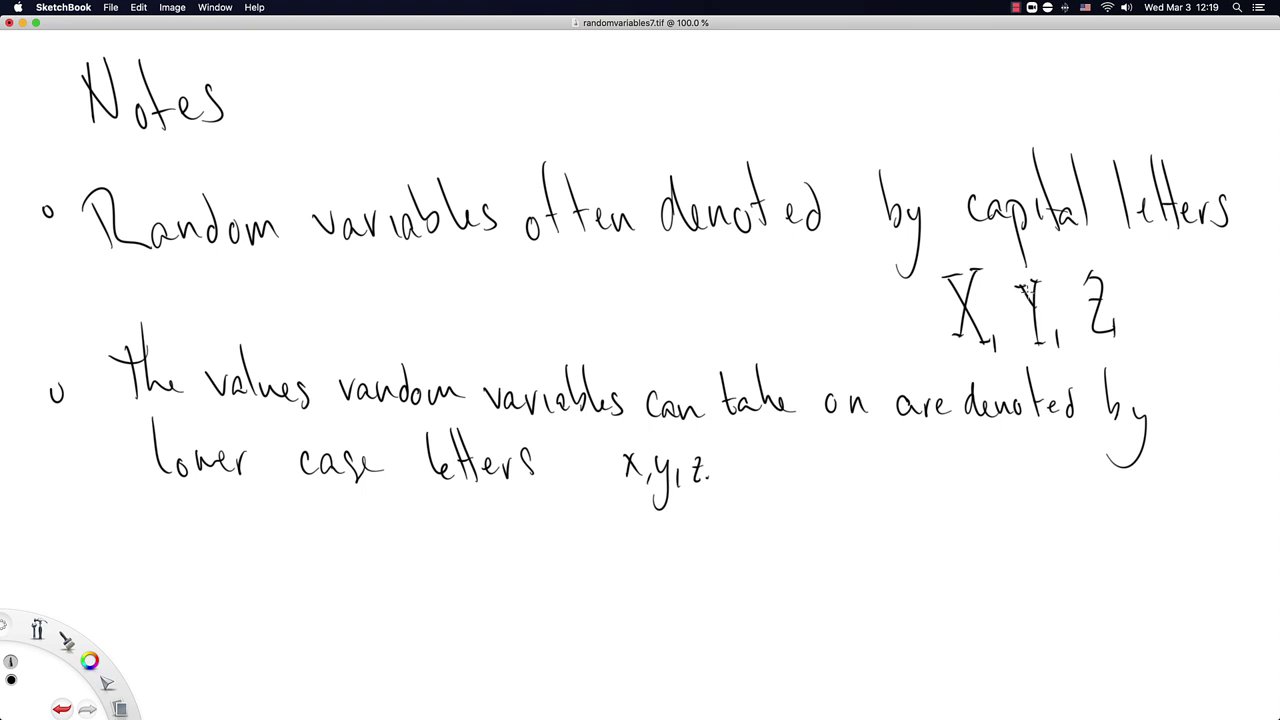
drag(1039, 285, 1032, 299)
Write the third bullet 'Think of R.V.s as following specific distributions.'
mouse_move(74, 562)
mouse_down()
mouse_move(58, 572)
mouse_move(72, 562)
mouse_up()
mouse_move(108, 550)
mouse_down()
mouse_move(113, 583)
mouse_move(128, 540)
mouse_up()
mouse_move(120, 526)
mouse_down()
mouse_move(117, 574)
mouse_move(148, 580)
mouse_up()
drag(150, 578, 186, 588)
mouse_move(182, 540)
mouse_down()
mouse_move(184, 588)
mouse_move(208, 588)
mouse_up()
drag(252, 566, 246, 582)
drag(270, 522, 262, 588)
mouse_move(254, 570)
mouse_down()
mouse_move(327, 586)
mouse_move(341, 573)
mouse_move(420, 584)
mouse_up()
click(366, 580)
click(410, 580)
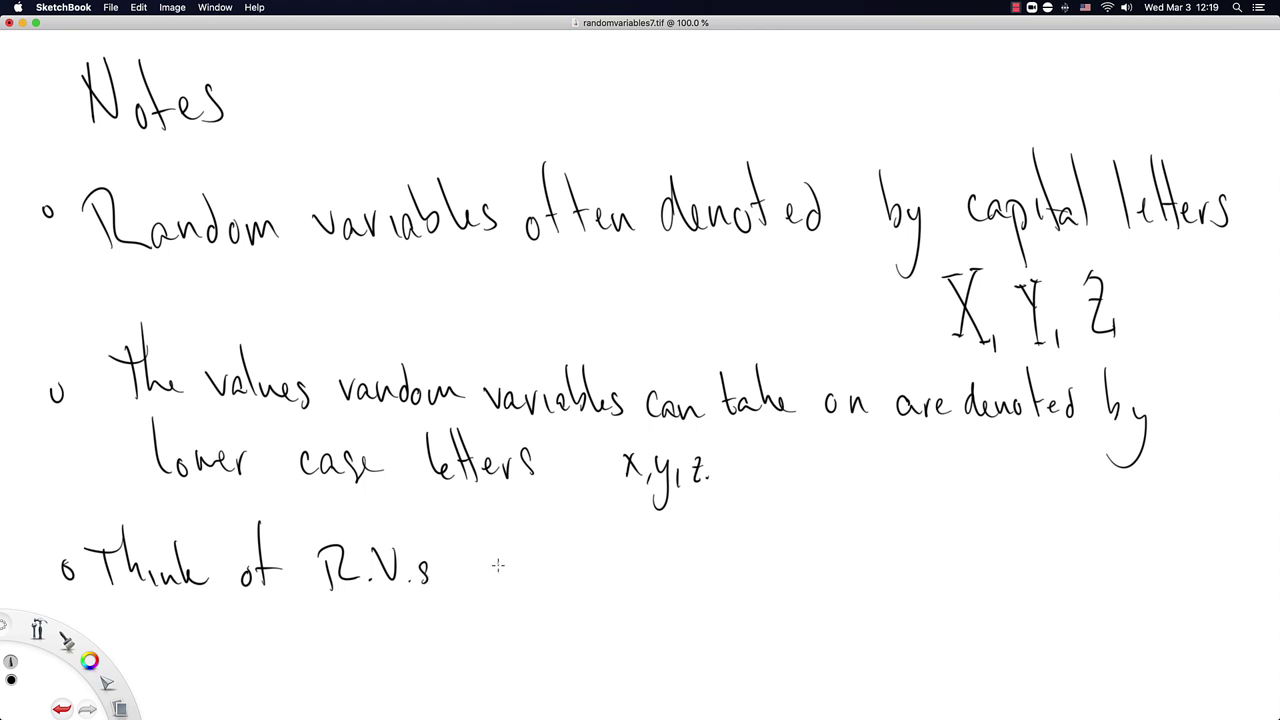
mouse_move(484, 544)
mouse_down()
mouse_move(472, 594)
mouse_move(521, 580)
mouse_move(484, 574)
mouse_move(496, 582)
mouse_up()
key(super+z)
key(super+z)
key(super+z)
drag(510, 560, 490, 590)
mouse_move(562, 522)
mouse_down()
mouse_move(558, 577)
mouse_move(576, 544)
mouse_move(618, 567)
mouse_move(698, 557)
mouse_move(710, 581)
mouse_move(866, 570)
mouse_up()
mouse_move(878, 518)
mouse_down()
mouse_move(874, 570)
mouse_move(1054, 550)
mouse_move(1178, 566)
mouse_up()
Write the example X ~ Uniform(1,6) below the third bullet
drag(240, 632, 221, 688)
drag(218, 642, 247, 686)
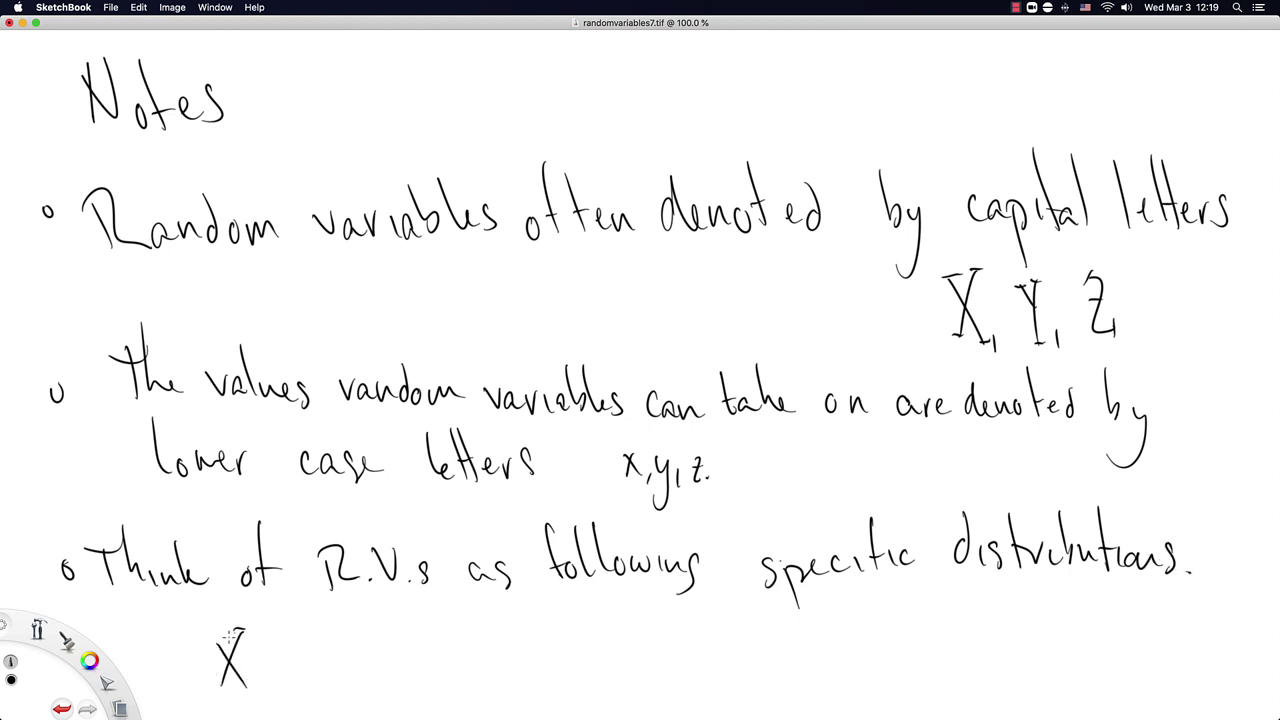
drag(208, 640, 224, 650)
drag(208, 688, 252, 688)
mouse_move(268, 666)
mouse_down()
mouse_move(346, 624)
mouse_move(368, 670)
mouse_move(386, 666)
mouse_up()
mouse_move(388, 608)
mouse_down()
mouse_move(390, 640)
mouse_move(420, 656)
mouse_move(446, 634)
mouse_move(434, 652)
mouse_move(486, 666)
mouse_up()
key(super+z)
drag(500, 654, 496, 670)
mouse_move(526, 630)
mouse_down()
mouse_move(516, 662)
mouse_move(538, 666)
mouse_up()
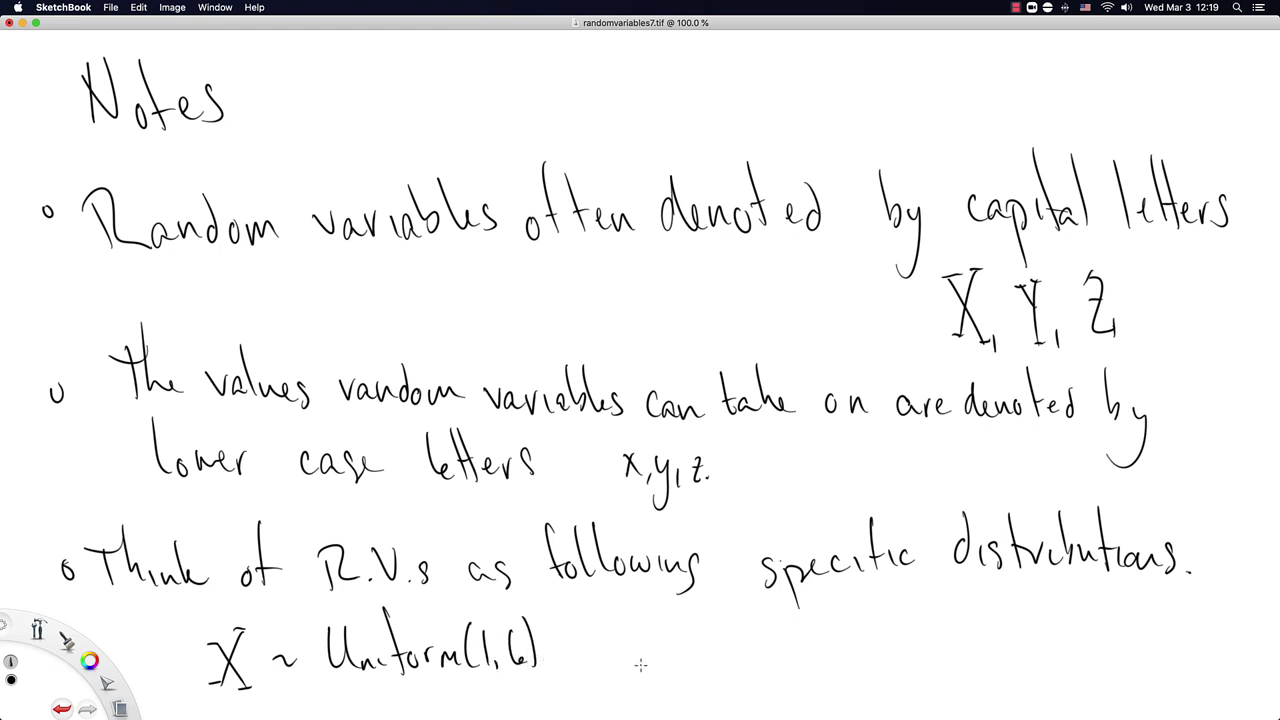
Append '; Y ~ Bernoulli(p)' and note \sim above the tilde
drag(549, 656, 544, 678)
click(547, 648)
drag(578, 624, 598, 640)
mouse_move(606, 618)
mouse_down()
mouse_move(598, 686)
mouse_move(590, 623)
mouse_up()
mouse_move(585, 686)
mouse_down()
mouse_move(662, 656)
mouse_move(704, 672)
mouse_up()
mouse_move(678, 628)
mouse_down()
mouse_move(708, 676)
mouse_move(738, 664)
mouse_move(778, 676)
mouse_move(792, 642)
mouse_move(825, 668)
mouse_move(830, 640)
mouse_move(874, 670)
mouse_up()
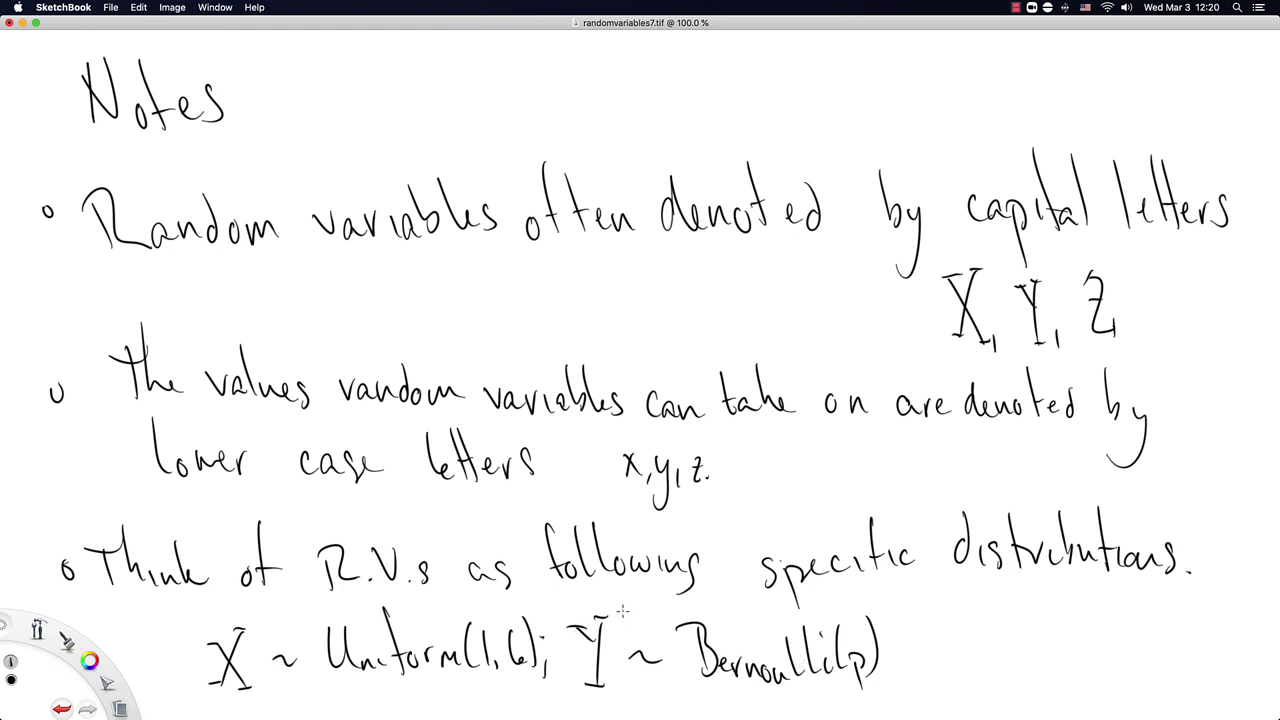
mouse_move(615, 596)
mouse_down()
mouse_move(646, 605)
mouse_move(639, 597)
mouse_move(680, 604)
mouse_up()
Append '; Z ~ Normal(μ, σ²)' after Bernoulli(p)
click(895, 652)
drag(896, 662, 892, 678)
mouse_move(926, 625)
mouse_down()
mouse_move(948, 668)
mouse_move(1004, 630)
mouse_up()
drag(1016, 648, 1018, 660)
drag(1020, 652, 1074, 660)
mouse_move(1072, 612)
mouse_down()
mouse_move(1082, 666)
mouse_move(1118, 640)
mouse_move(1144, 664)
mouse_up()
mouse_move(1176, 636)
mouse_down()
mouse_move(1160, 652)
mouse_move(1208, 610)
mouse_move(1212, 662)
mouse_up()
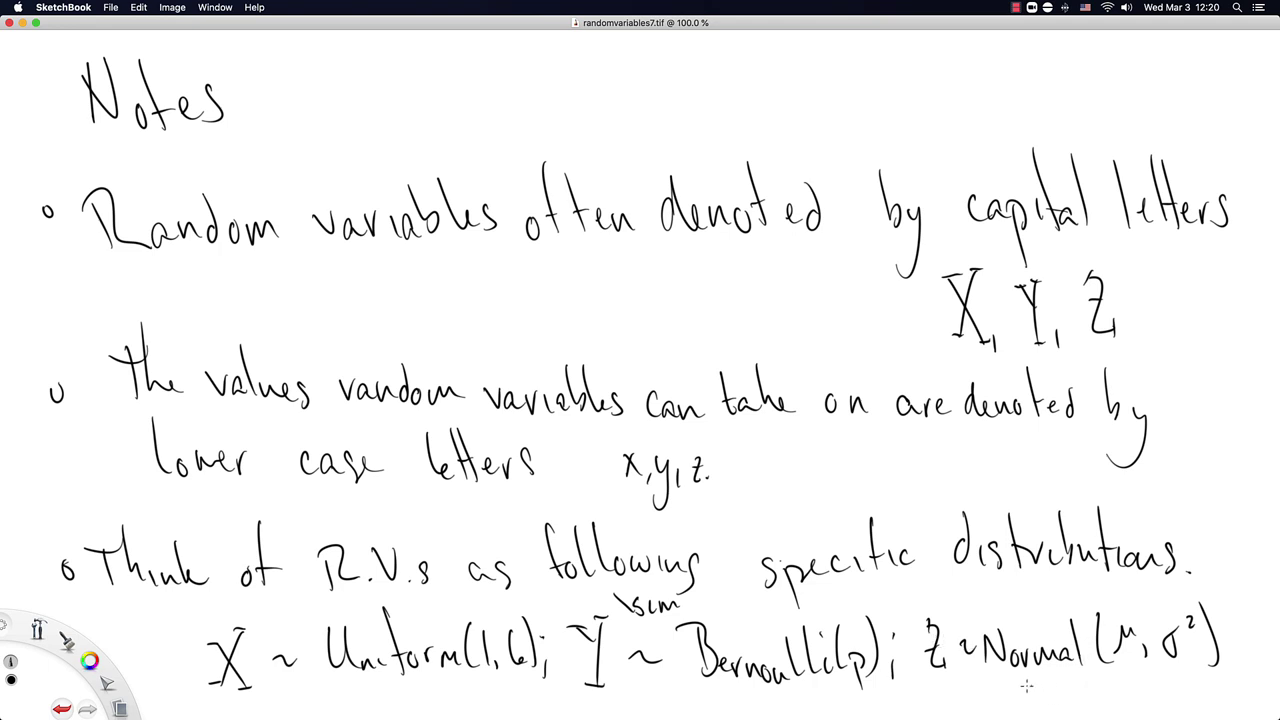
drag(1062, 668, 1058, 655)
Undo the stray erase on the m of Normal in Z ~ Normal(μ, σ²)
key(super+z)
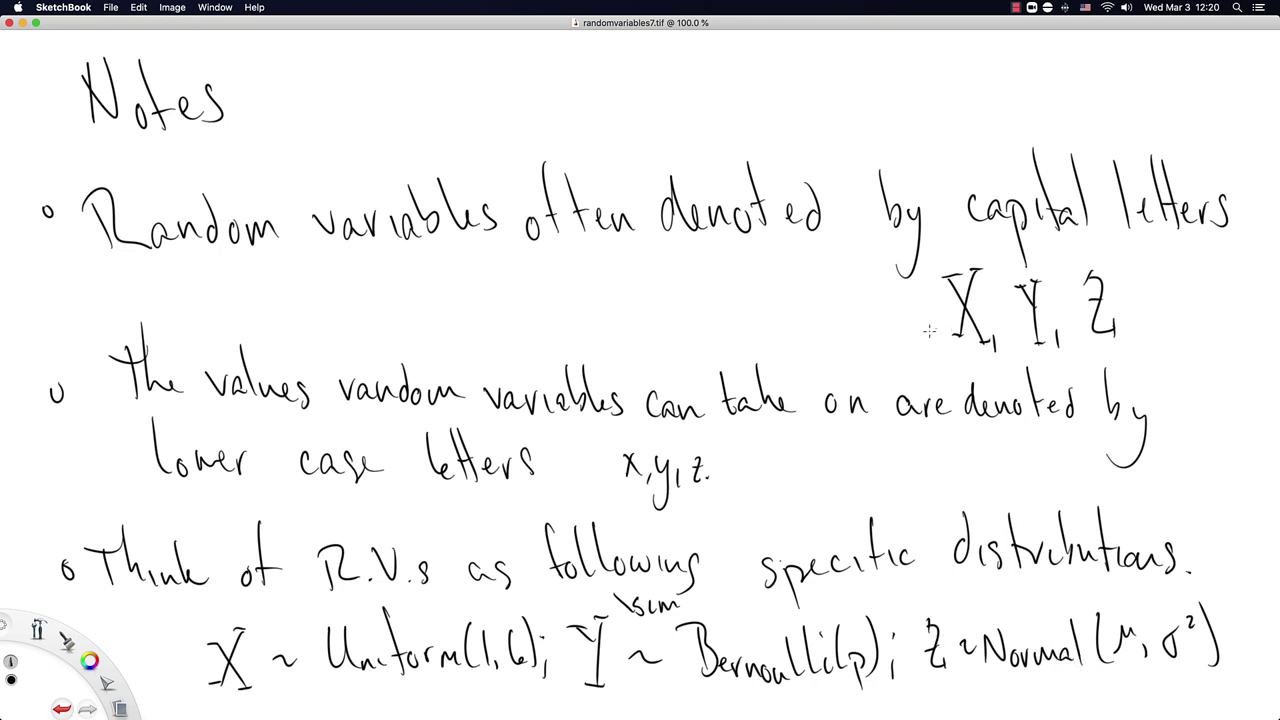